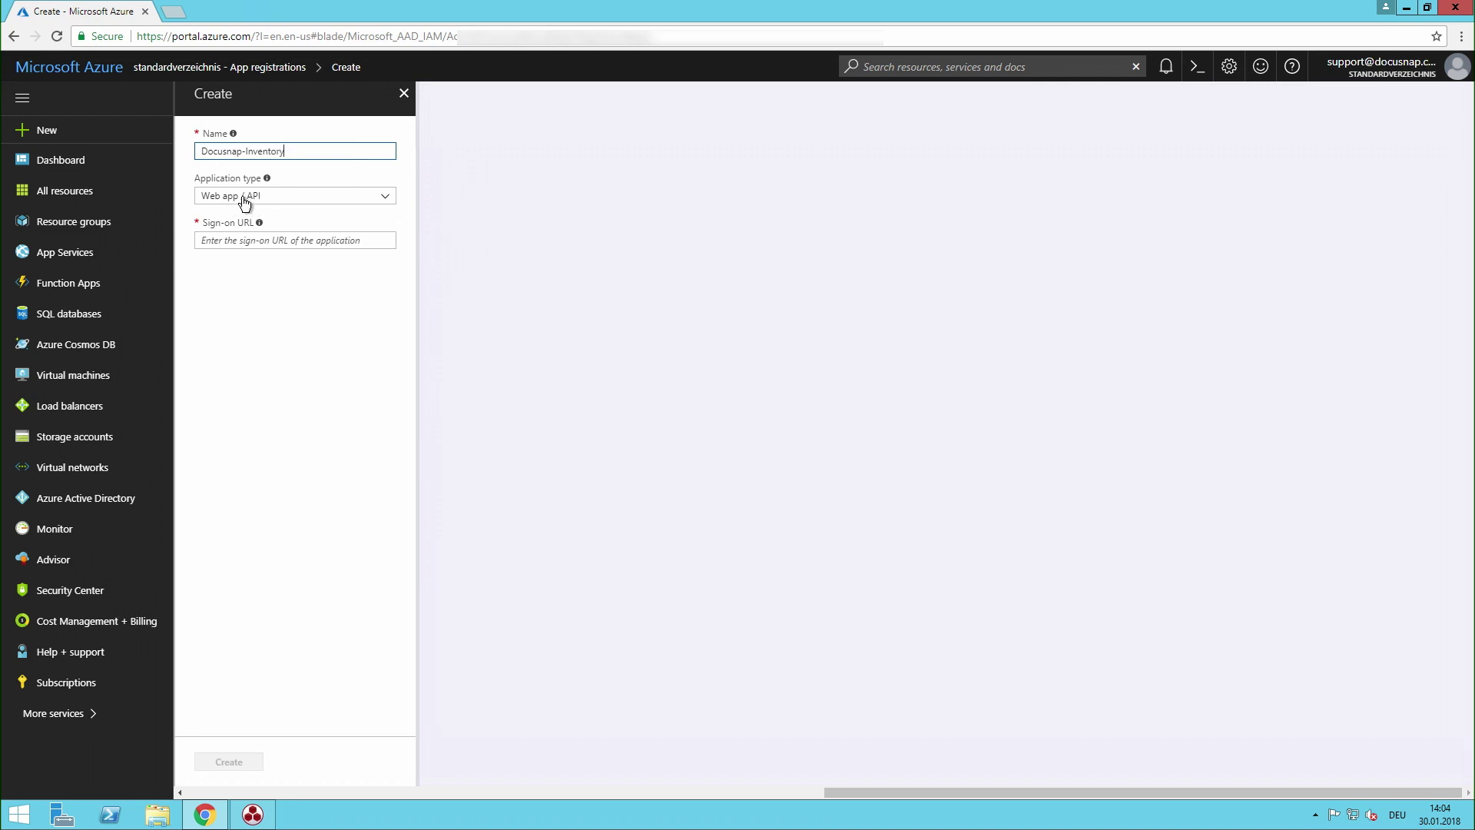
{"action": "left_click", "coordinate": [269, 238]}
{"action": "type", "text": "http://loc"}
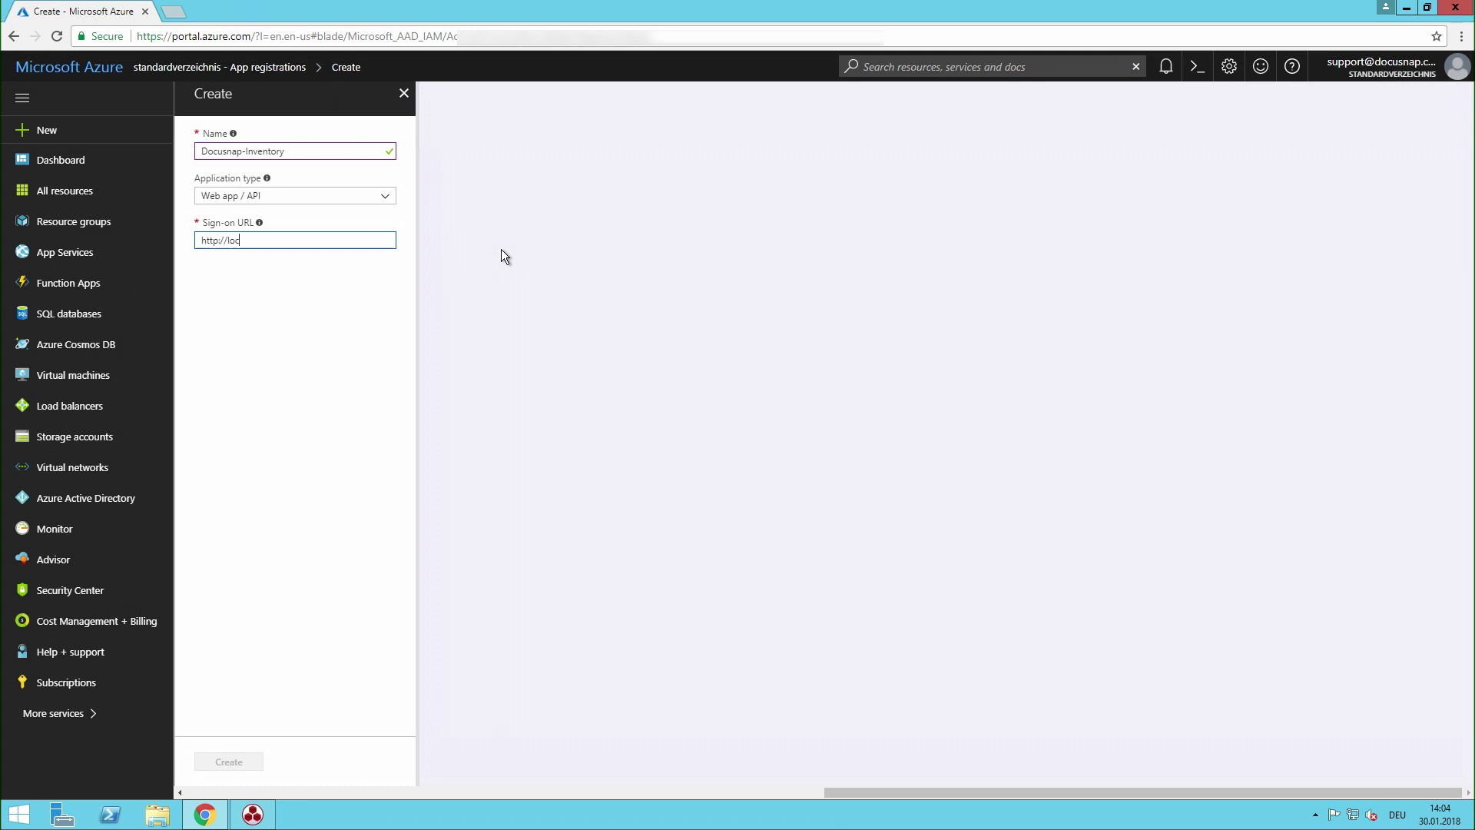
{"action": "type", "text": "alhost/"}
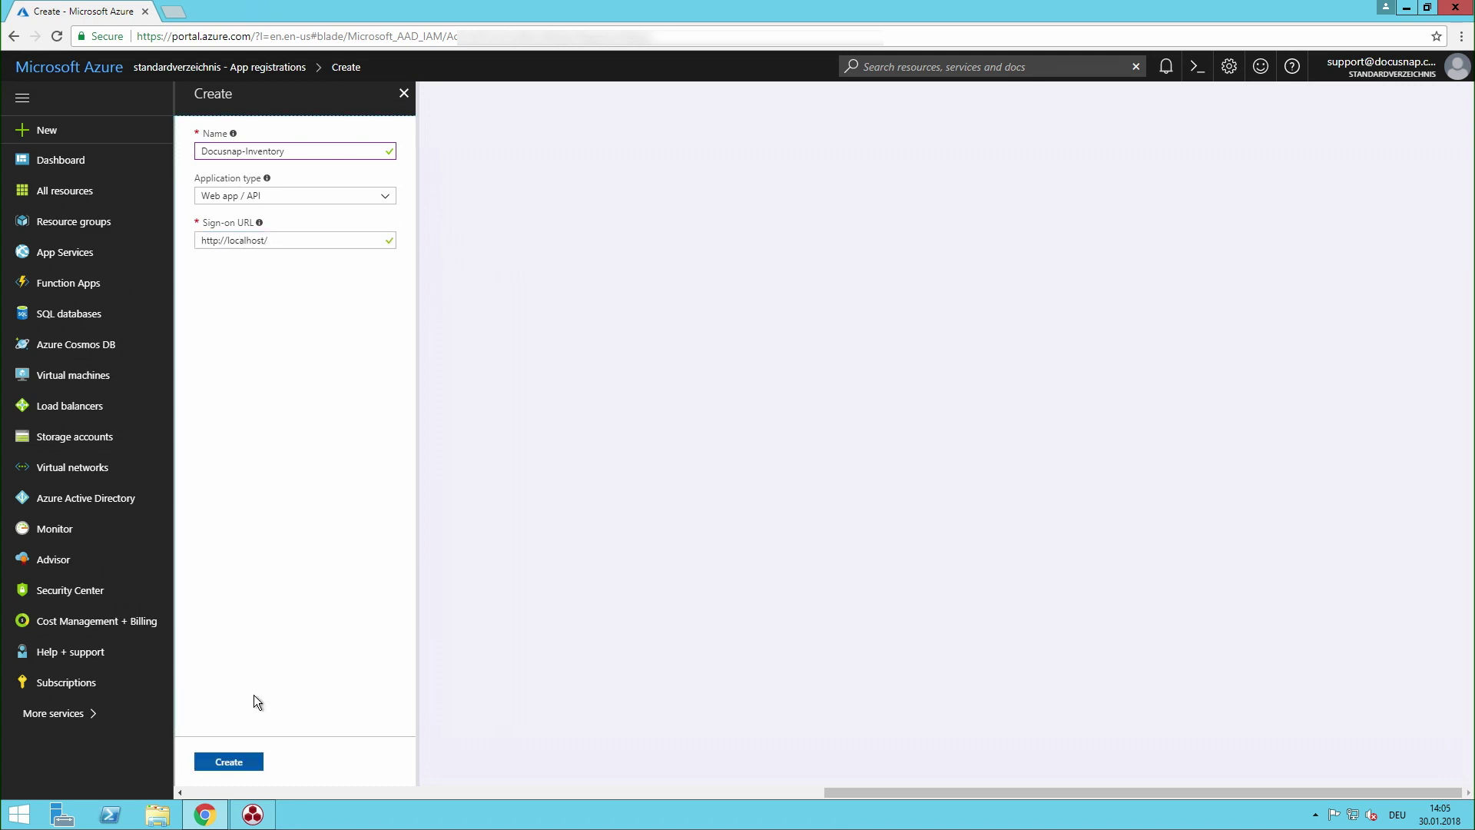
{"action": "left_click", "coordinate": [240, 759]}
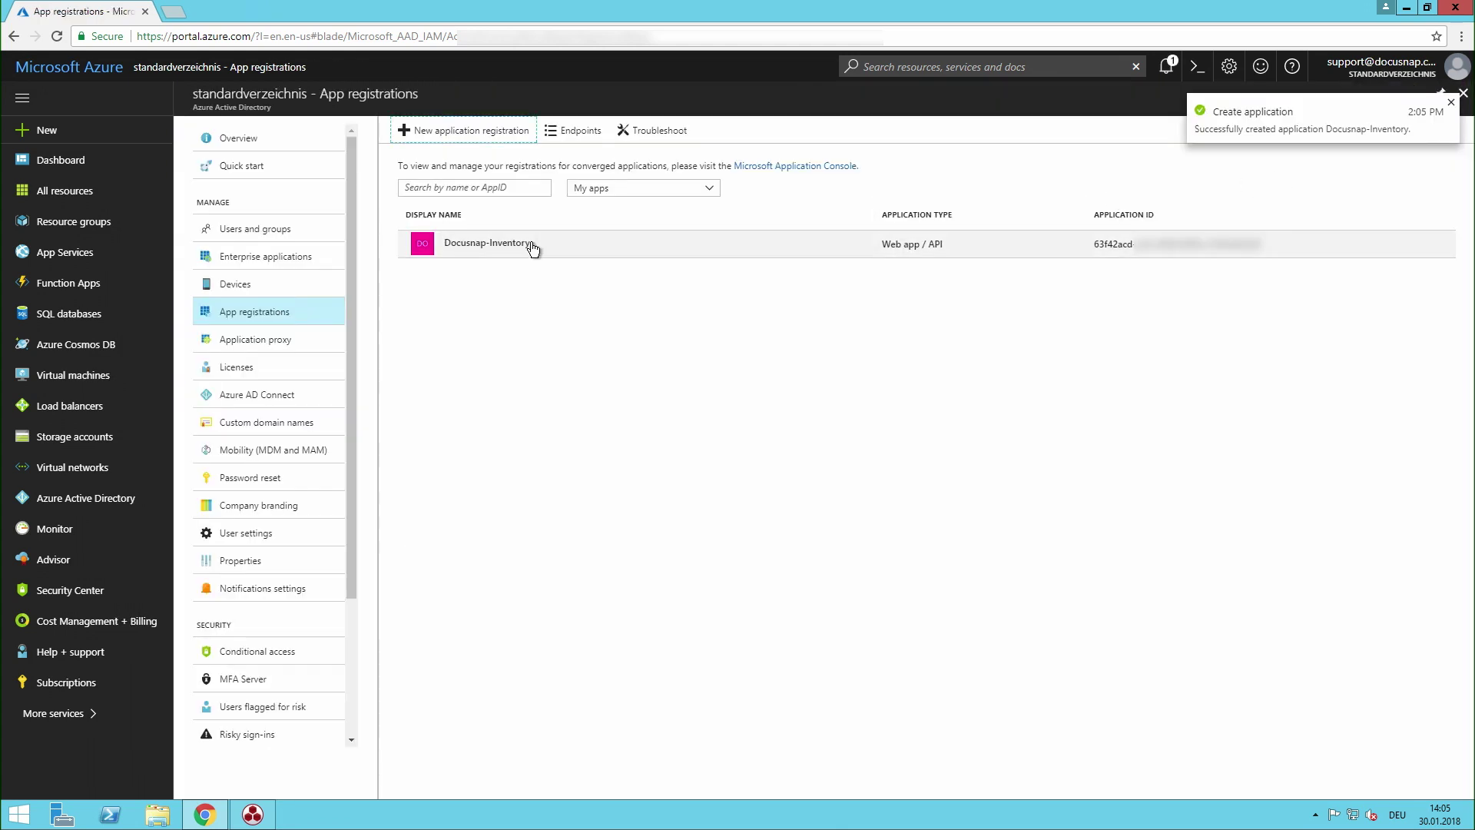
Step: Open the Docusnap-Inventory app registration and copy its application ID
{"action": "left_click", "coordinate": [485, 244]}
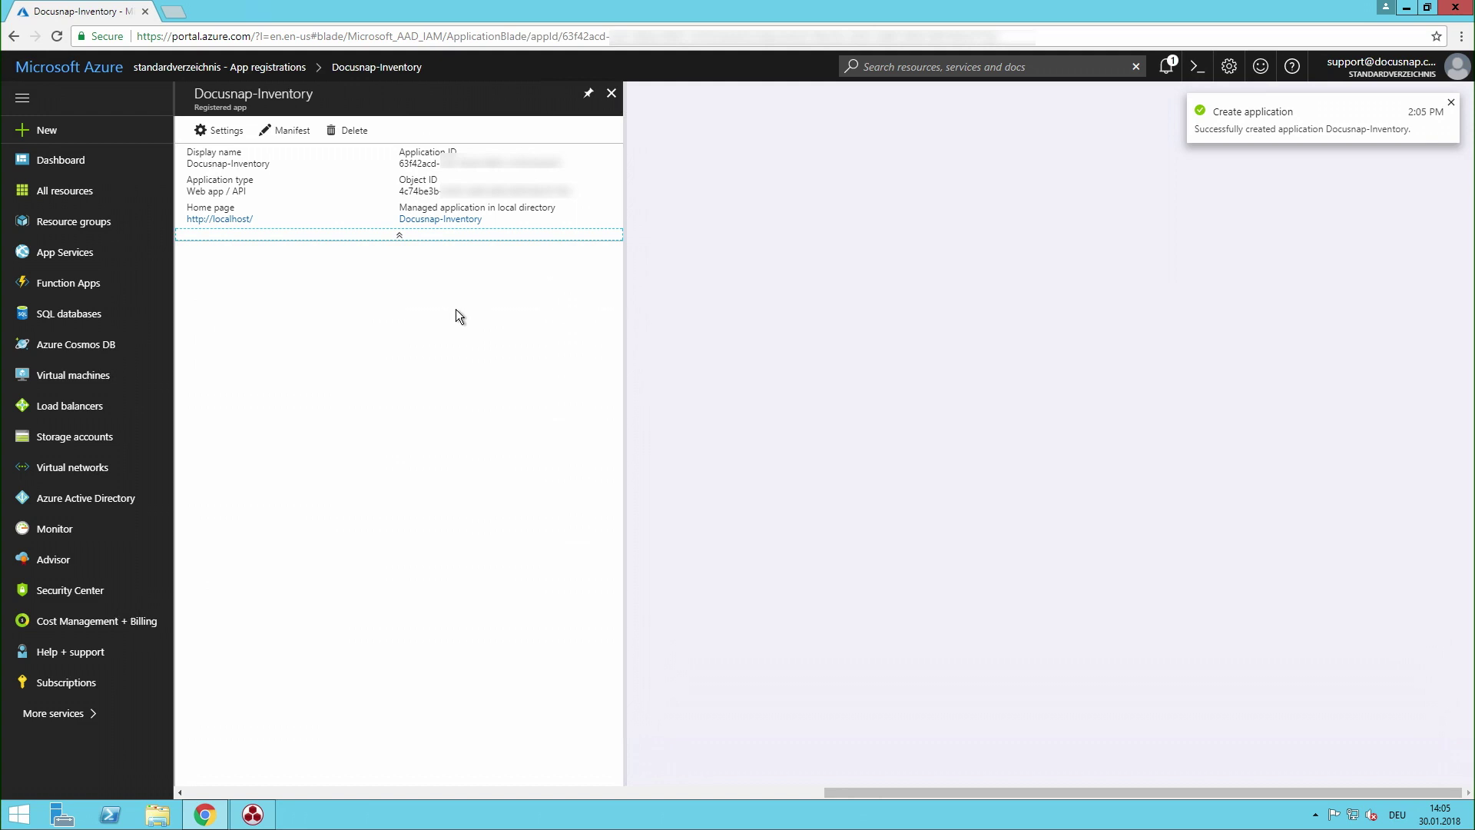
{"action": "mouse_move", "coordinate": [458, 169]}
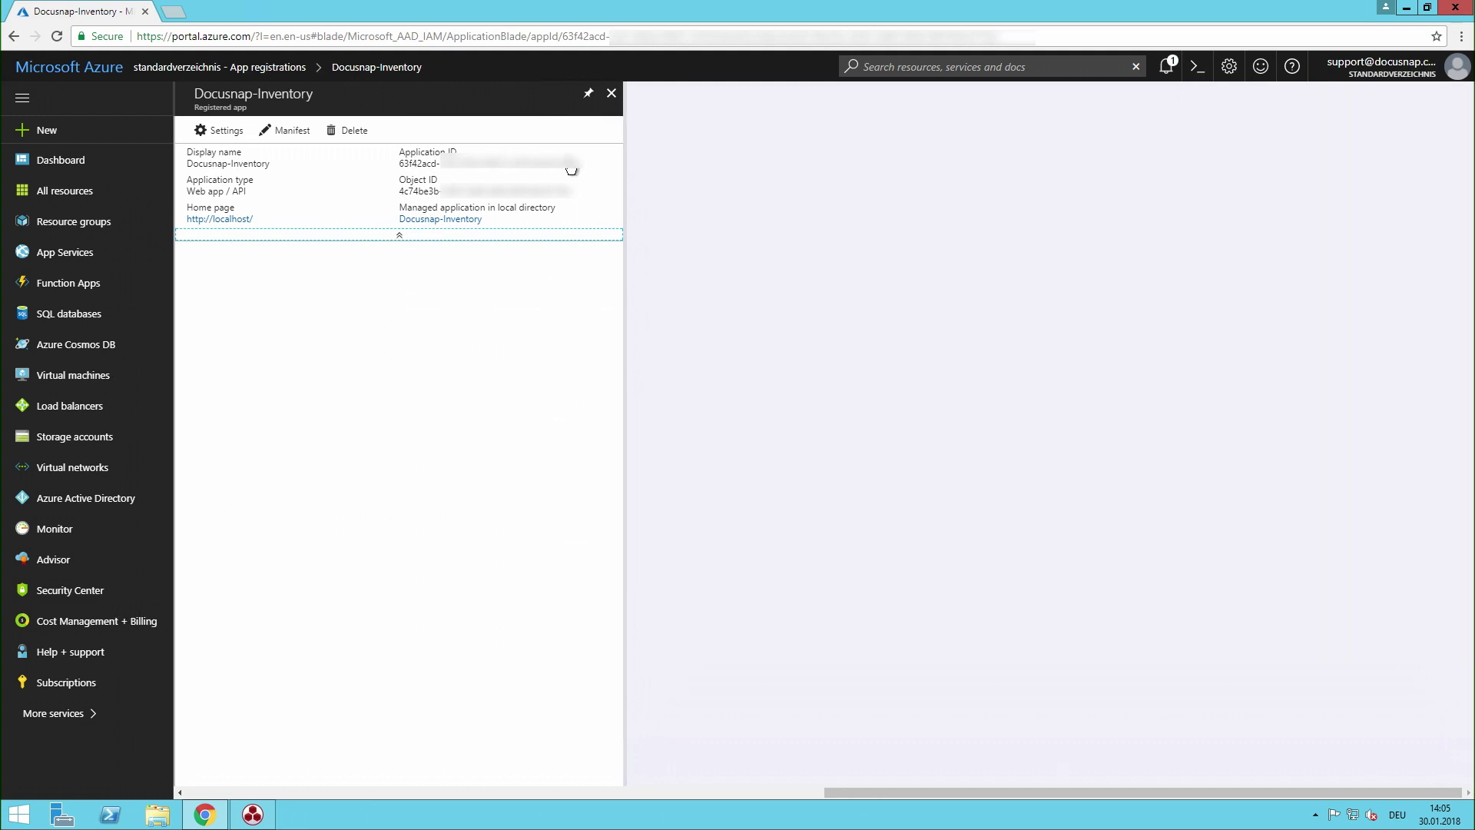
{"action": "left_click", "coordinate": [573, 166]}
Step: In File Explorer, create a new text document in the Documents folder, open it in Notepad and paste the application ID
{"action": "left_click", "coordinate": [157, 814]}
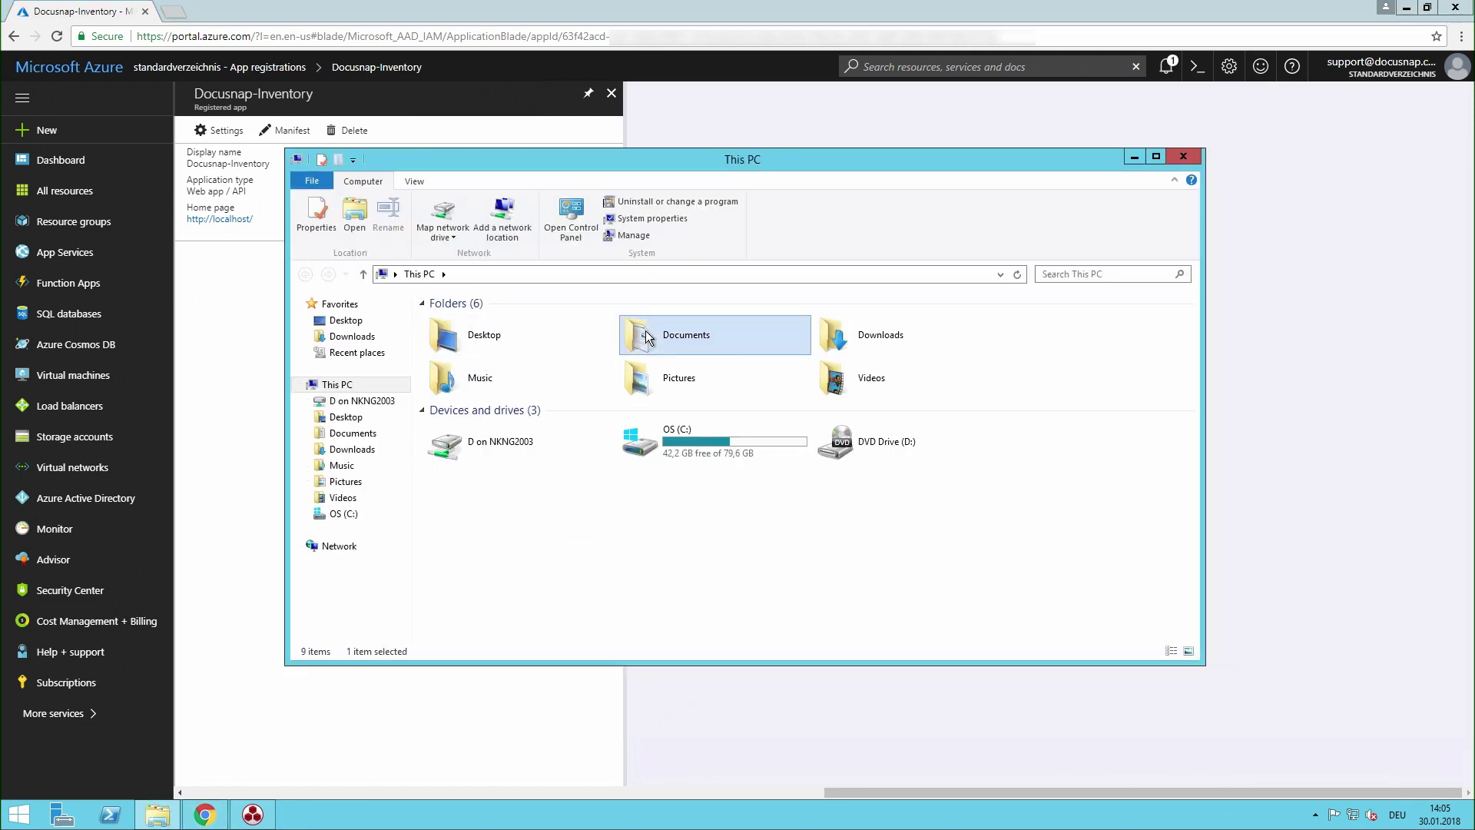
{"action": "double_click", "coordinate": [645, 330]}
{"action": "right_click", "coordinate": [594, 392]}
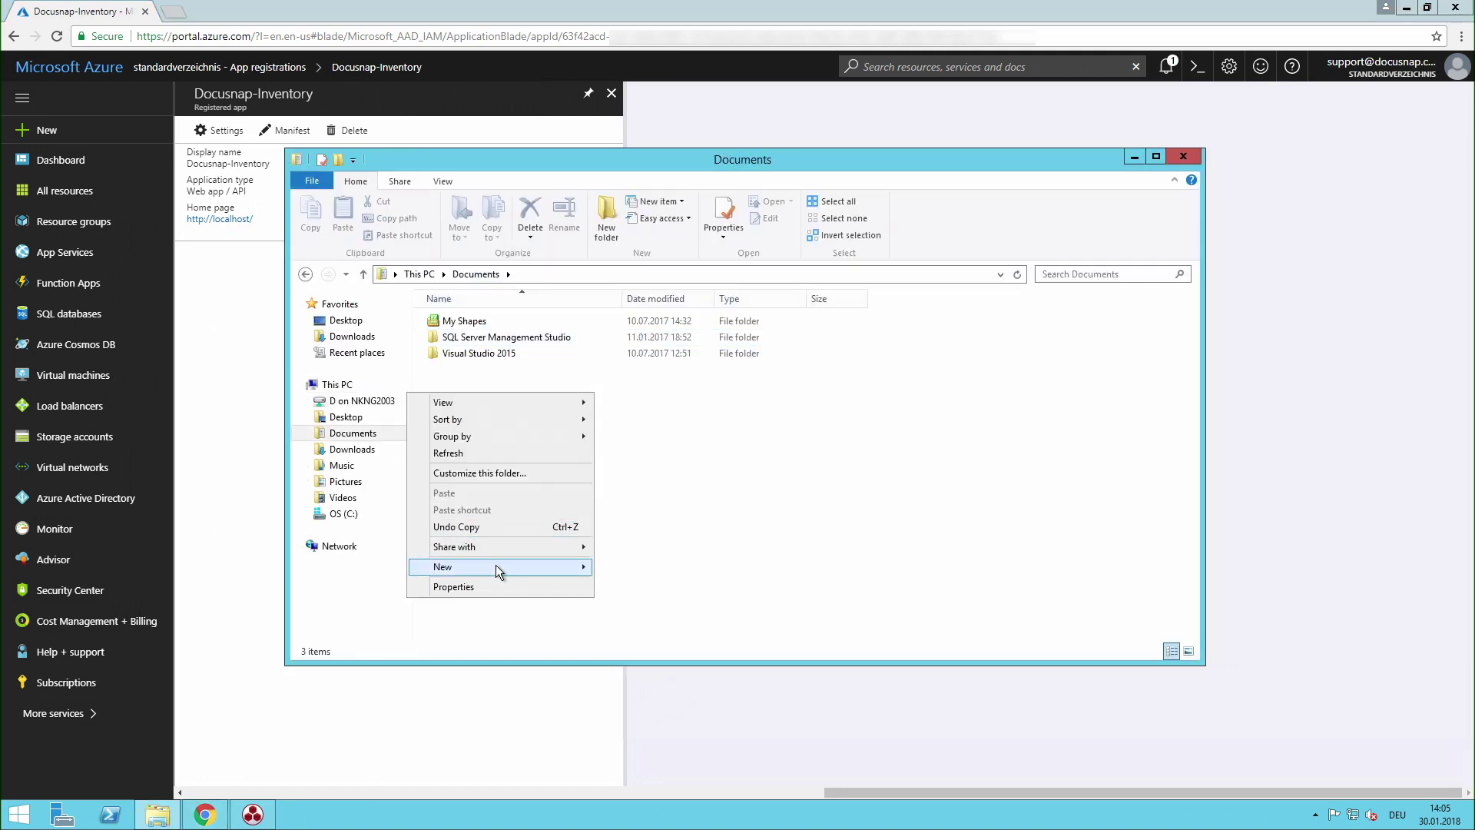
{"action": "mouse_move", "coordinate": [495, 566]}
{"action": "left_click", "coordinate": [301, 637]}
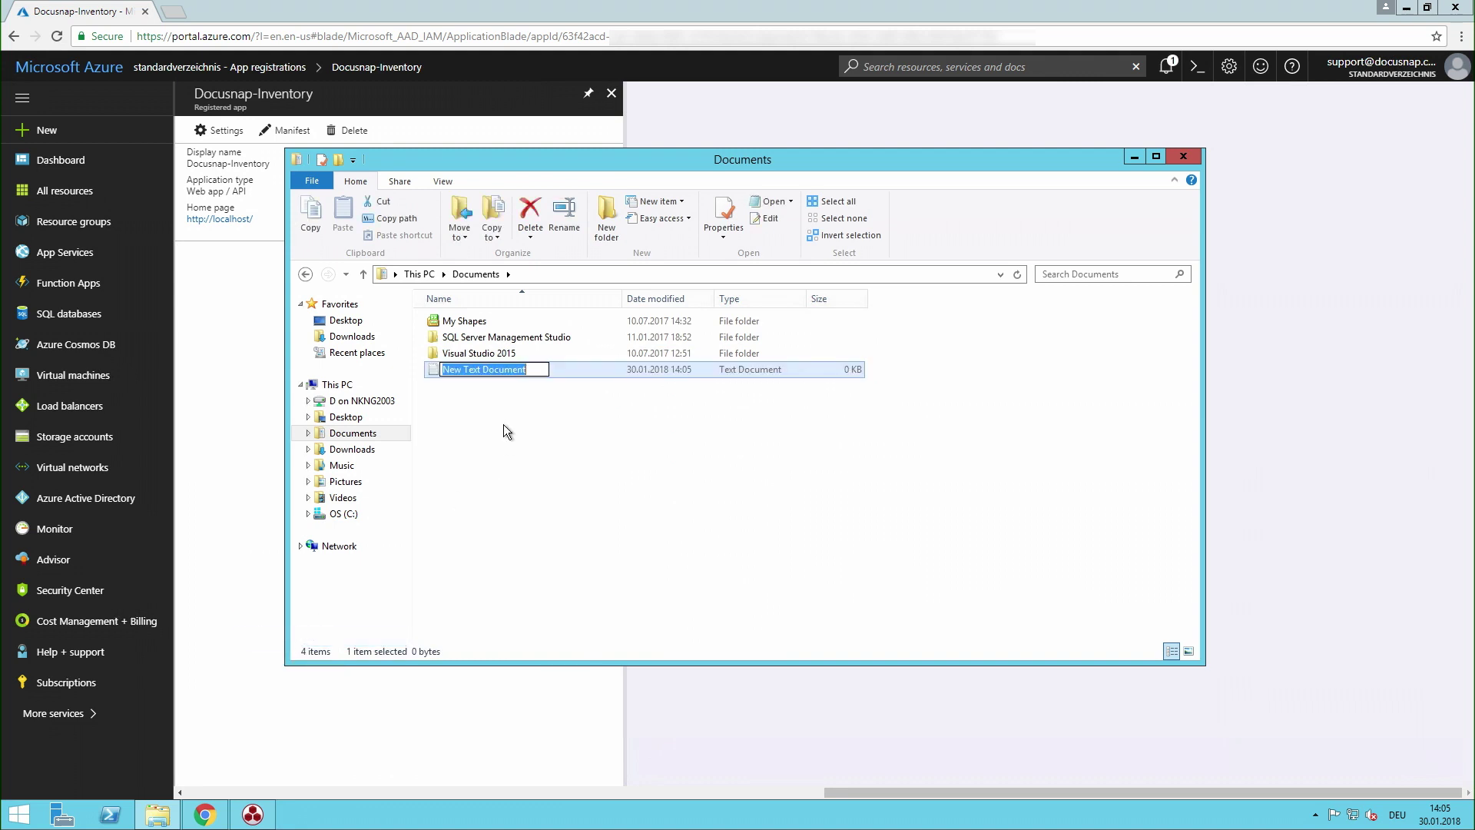
{"action": "key", "text": "Return"}
{"action": "key", "text": "Return"}
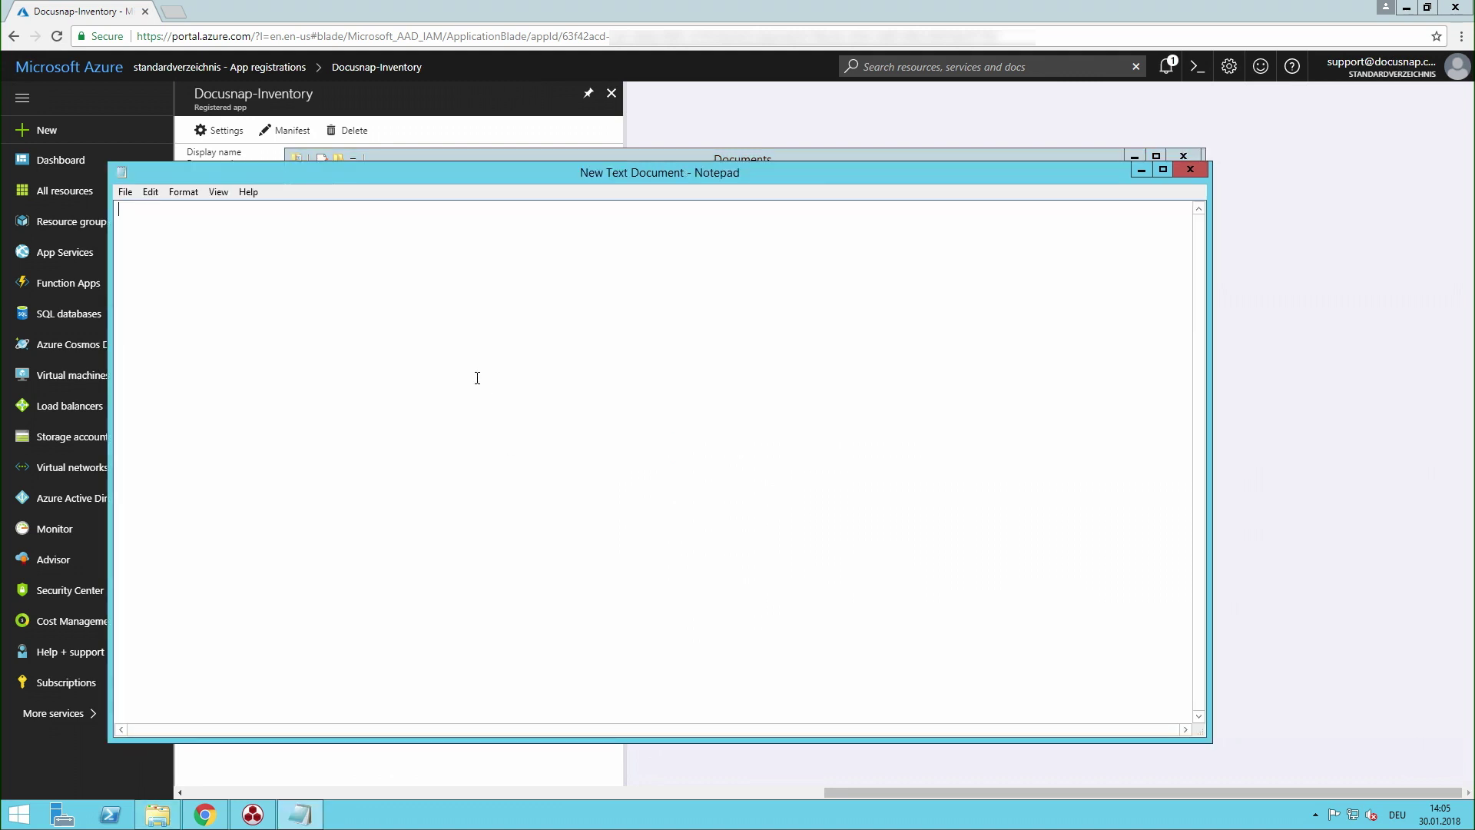
{"action": "key", "text": "ctrl+v"}
Step: Back in the Azure portal, add and save a key for Docusnap-Inventory described as DS-Inventory that expires in 2 years
{"action": "left_click", "coordinate": [599, 15]}
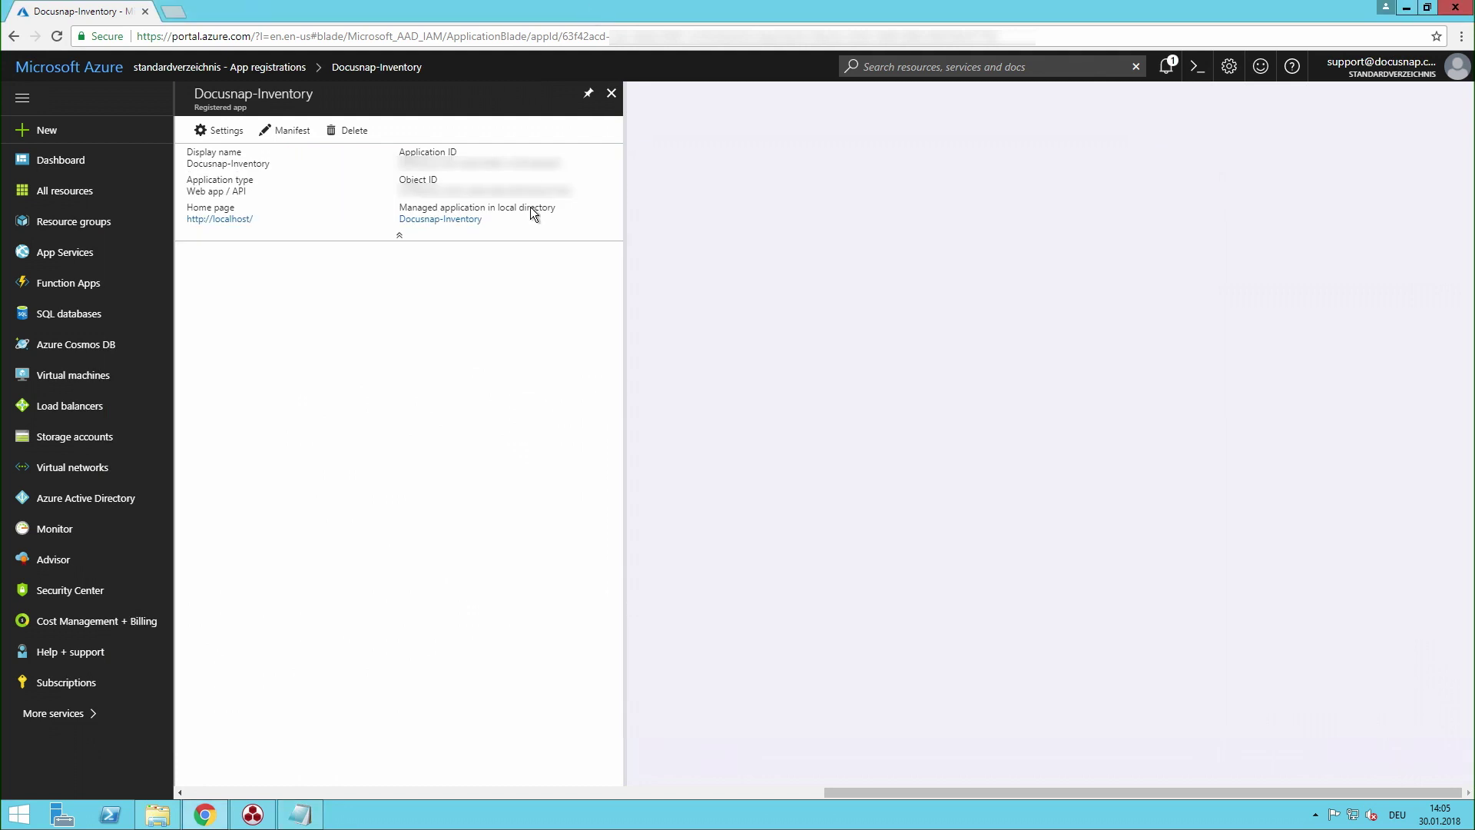
{"action": "left_click", "coordinate": [235, 140]}
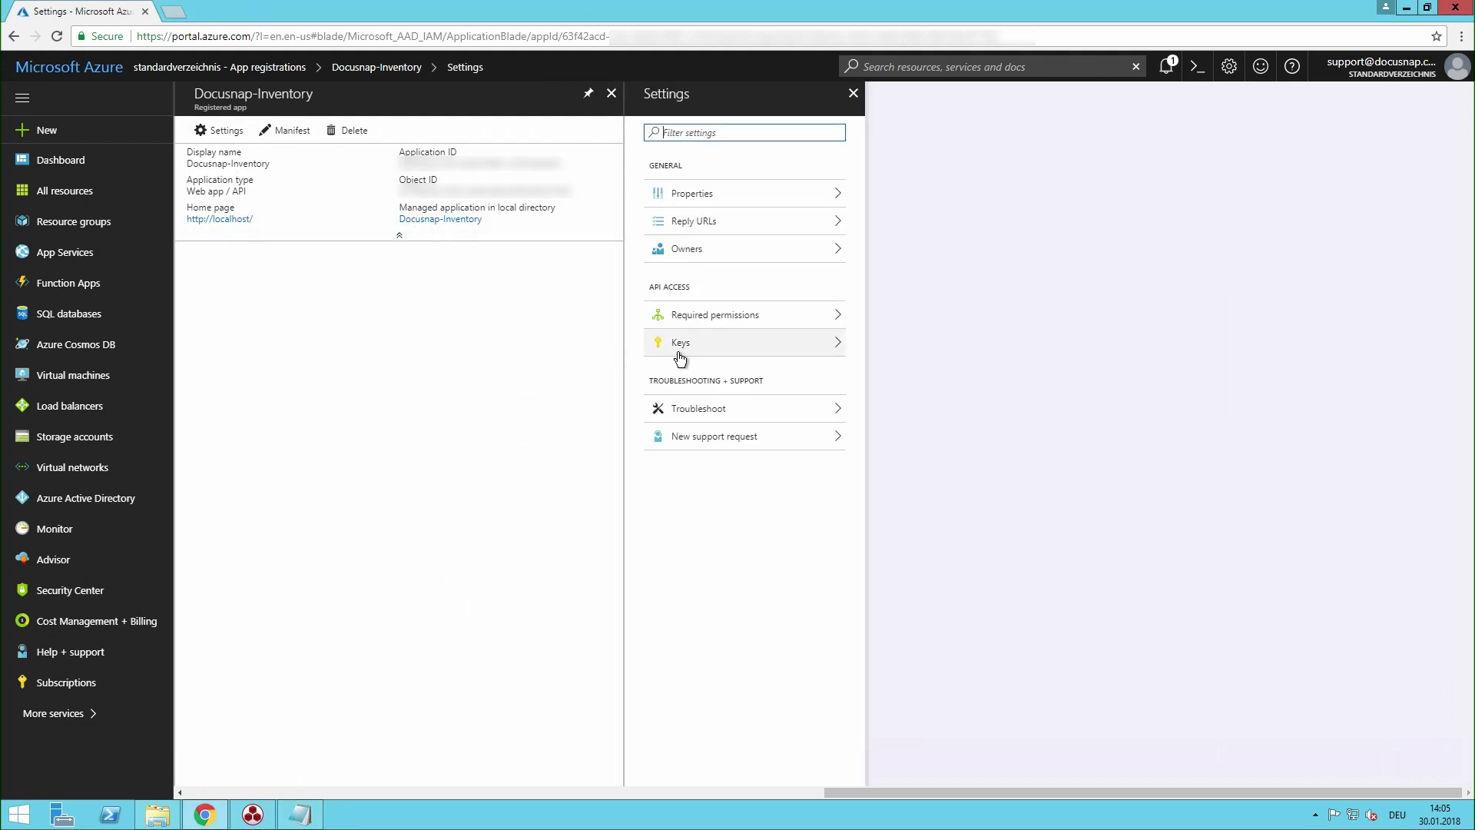
{"action": "left_click", "coordinate": [679, 352]}
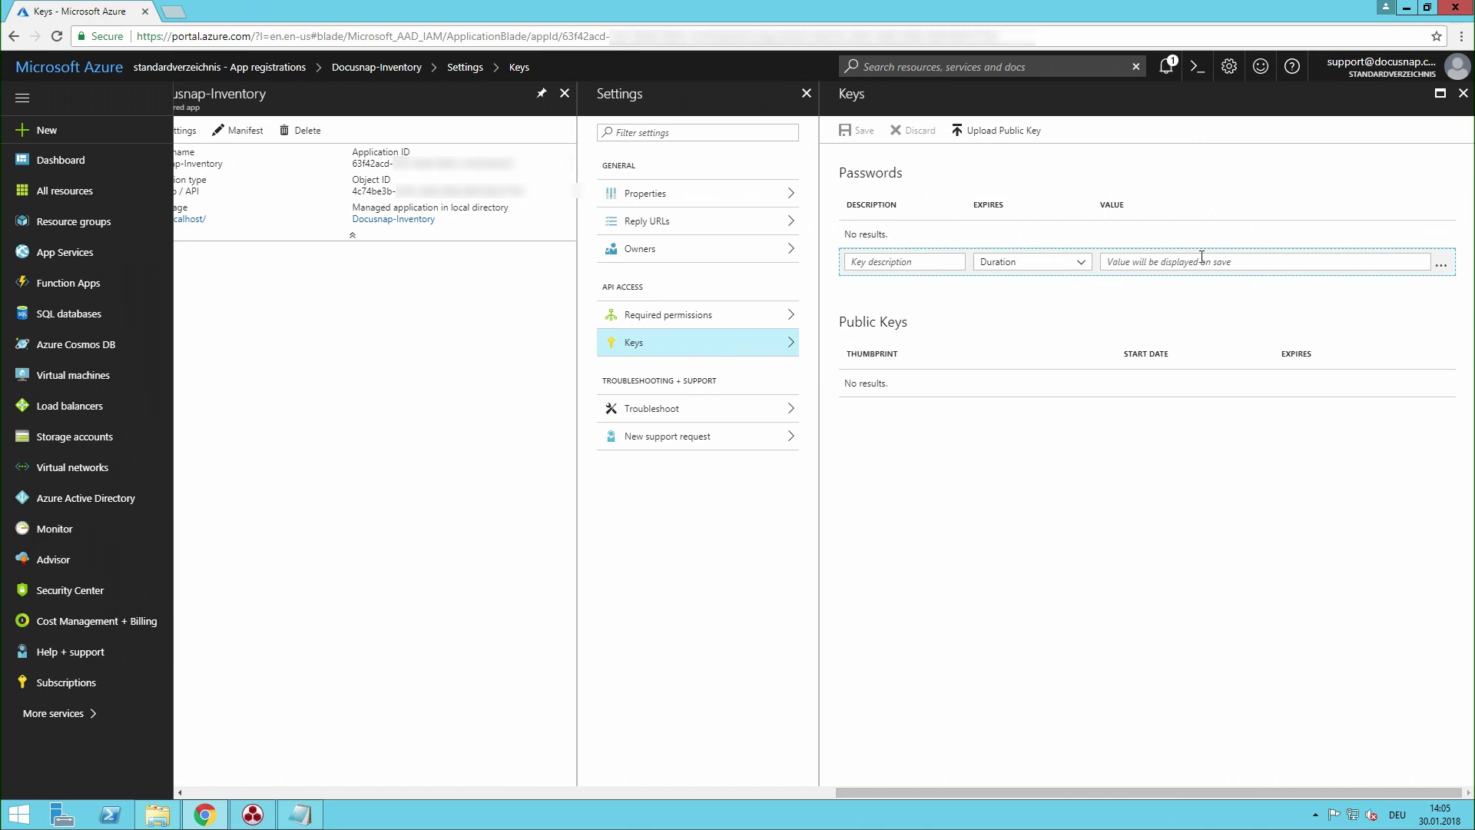
{"action": "left_click", "coordinate": [938, 262]}
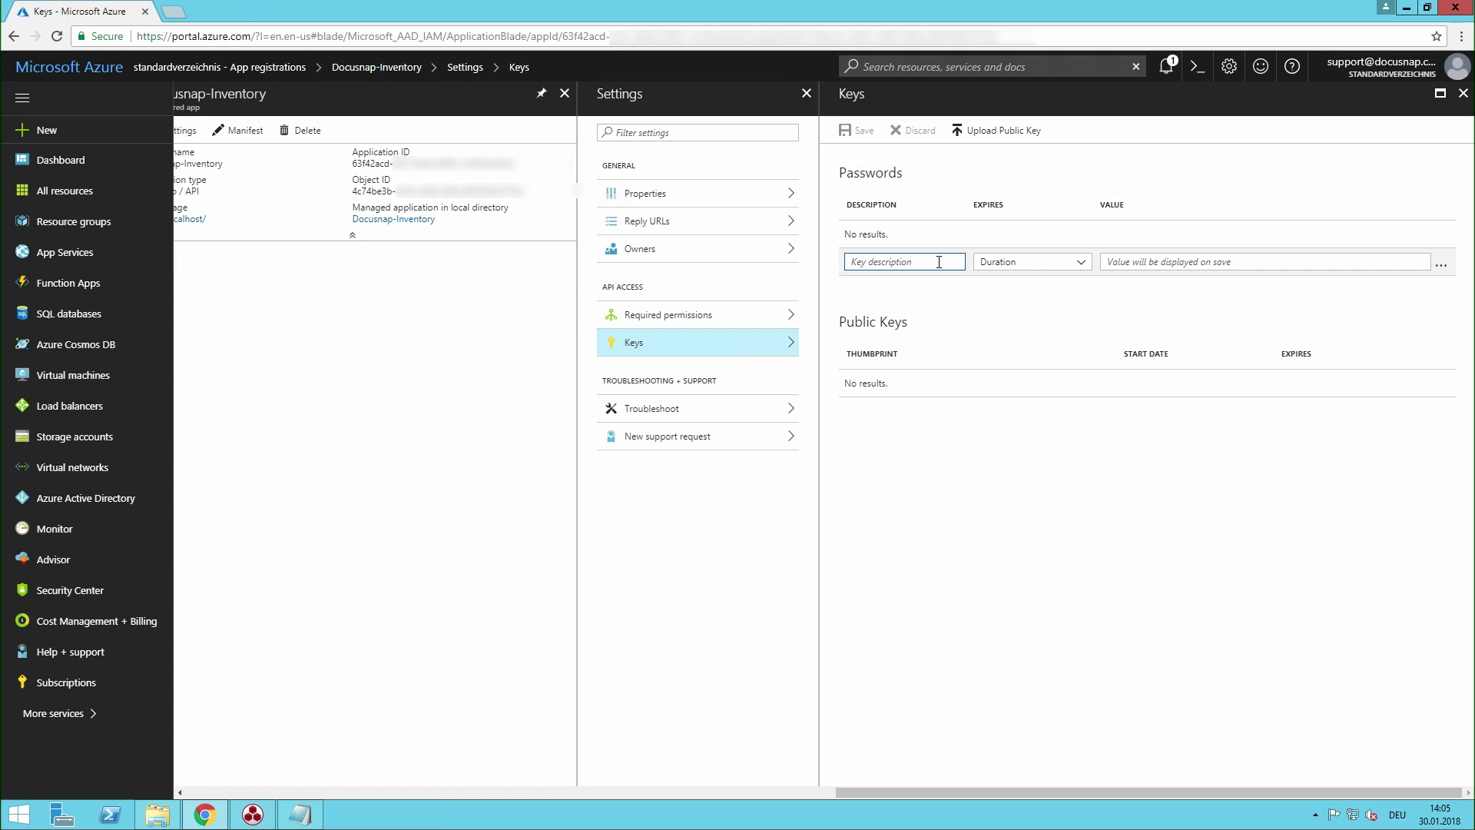
{"action": "type", "text": "DS-Inventory"}
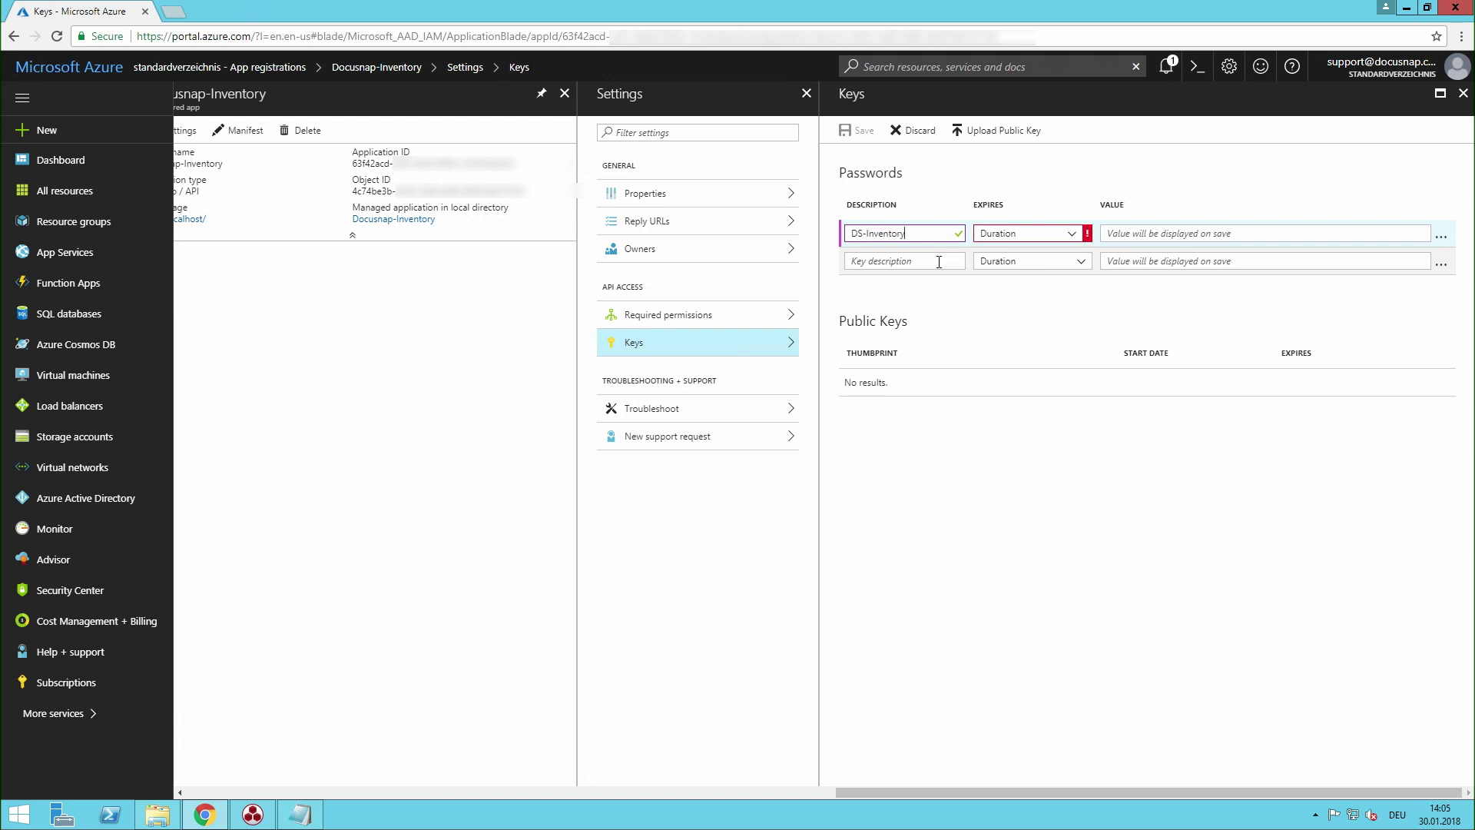
{"action": "left_click", "coordinate": [1026, 234]}
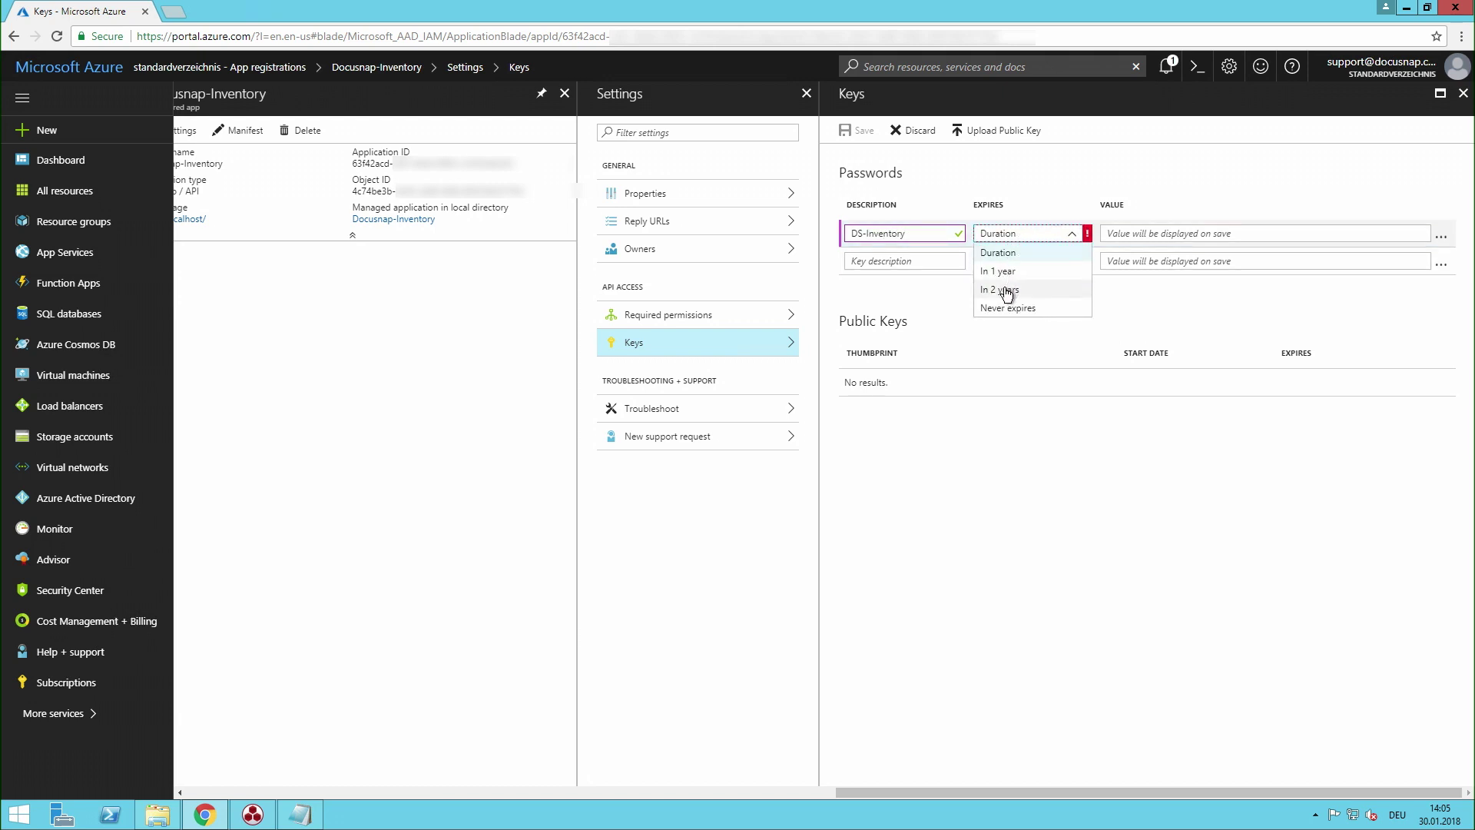
{"action": "left_click", "coordinate": [1006, 290]}
{"action": "left_click", "coordinate": [857, 130]}
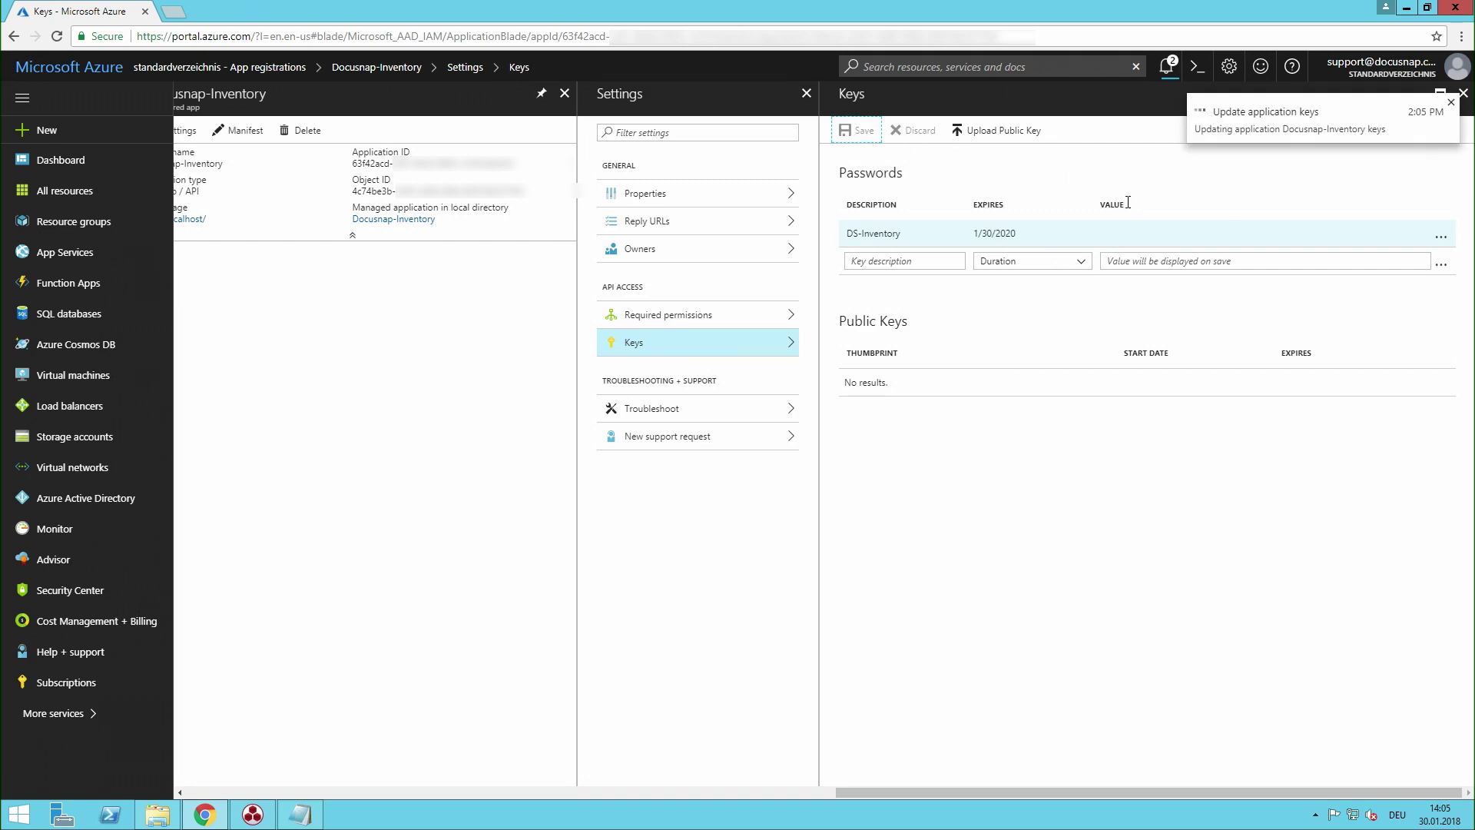
Step: Copy the generated key value and paste it on a new line of the Notepad document
{"action": "left_click_drag", "start_coordinate": [1099, 261], "coordinate": [1330, 271]}
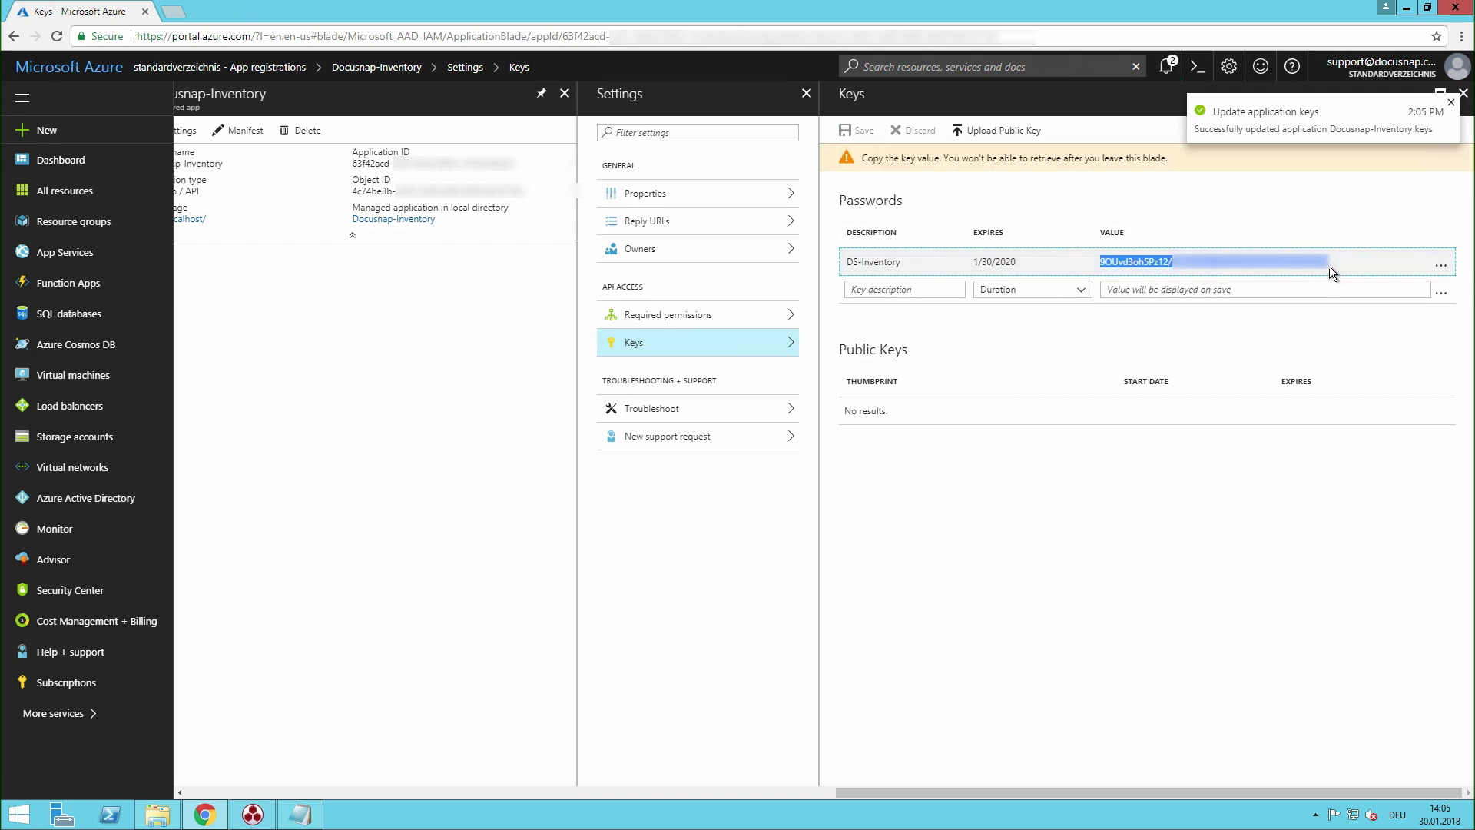
{"action": "left_click", "coordinate": [300, 814]}
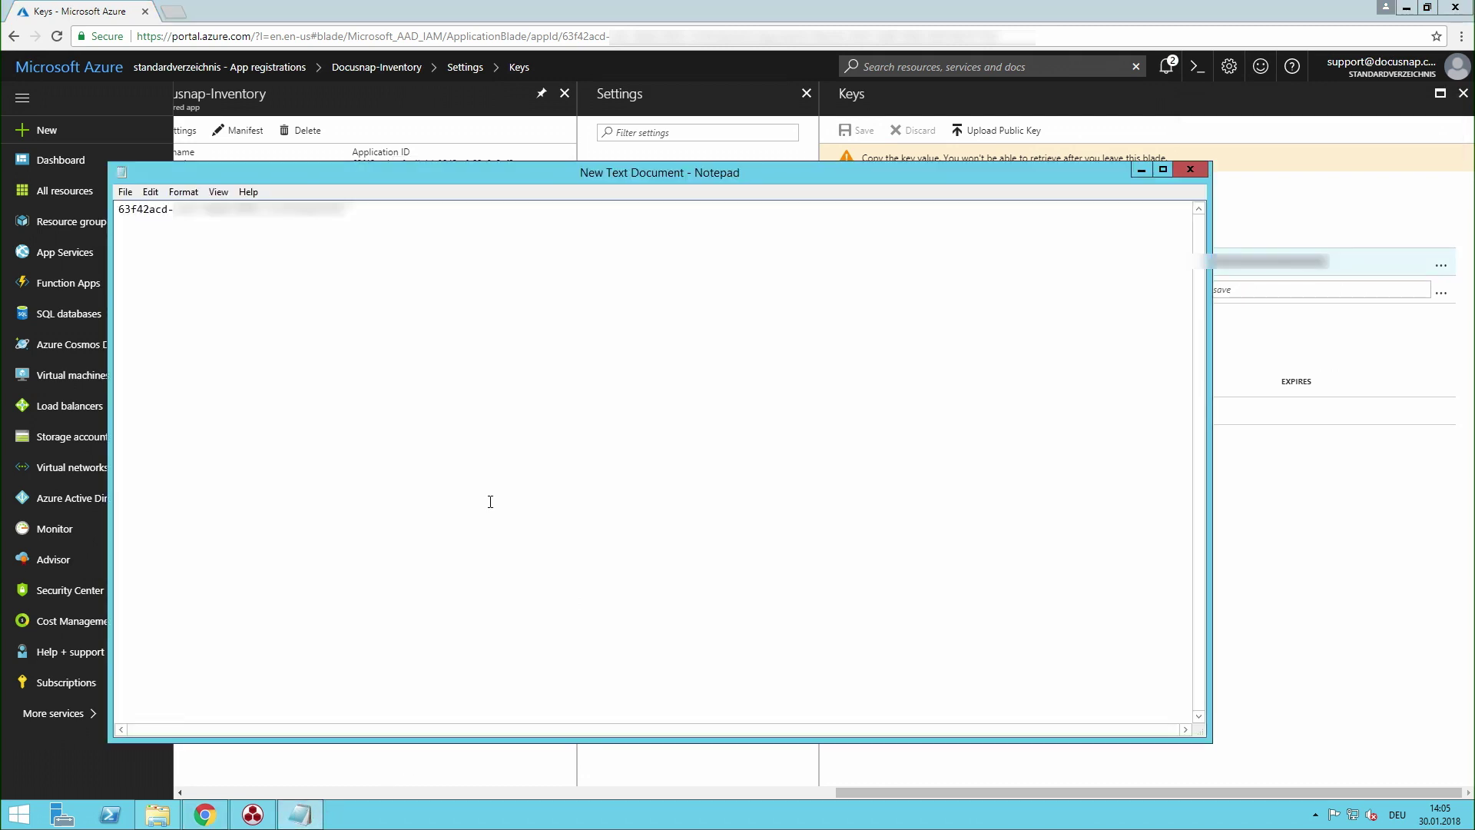
{"action": "key", "text": "Return"}
{"action": "key", "text": "ctrl+v"}
{"action": "left_click", "coordinate": [1319, 446]}
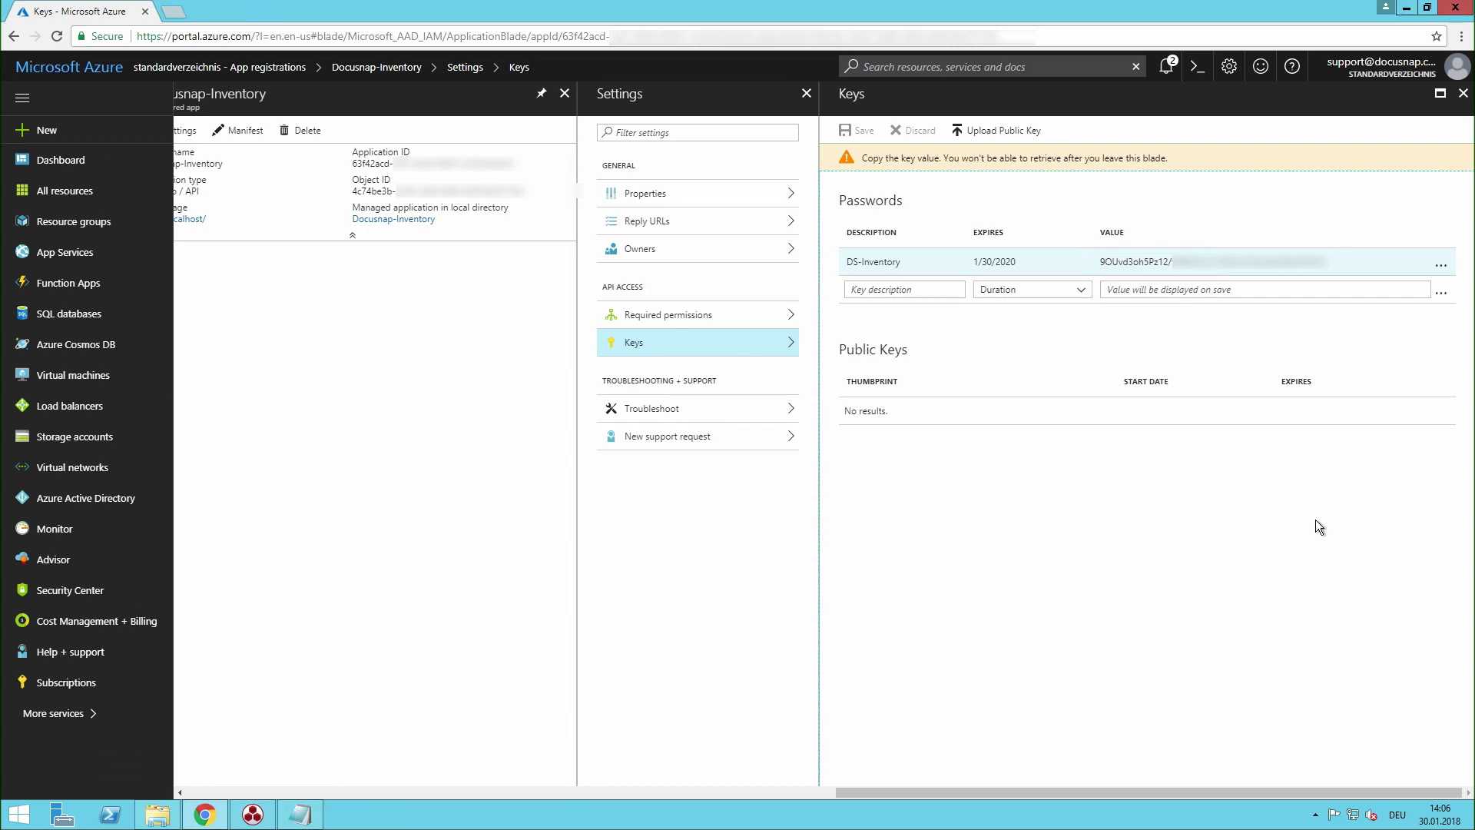
Step: Add the Windows Azure Service Management API to the app's required permissions with delegated access as organization users (preview)
{"action": "left_click", "coordinate": [743, 319]}
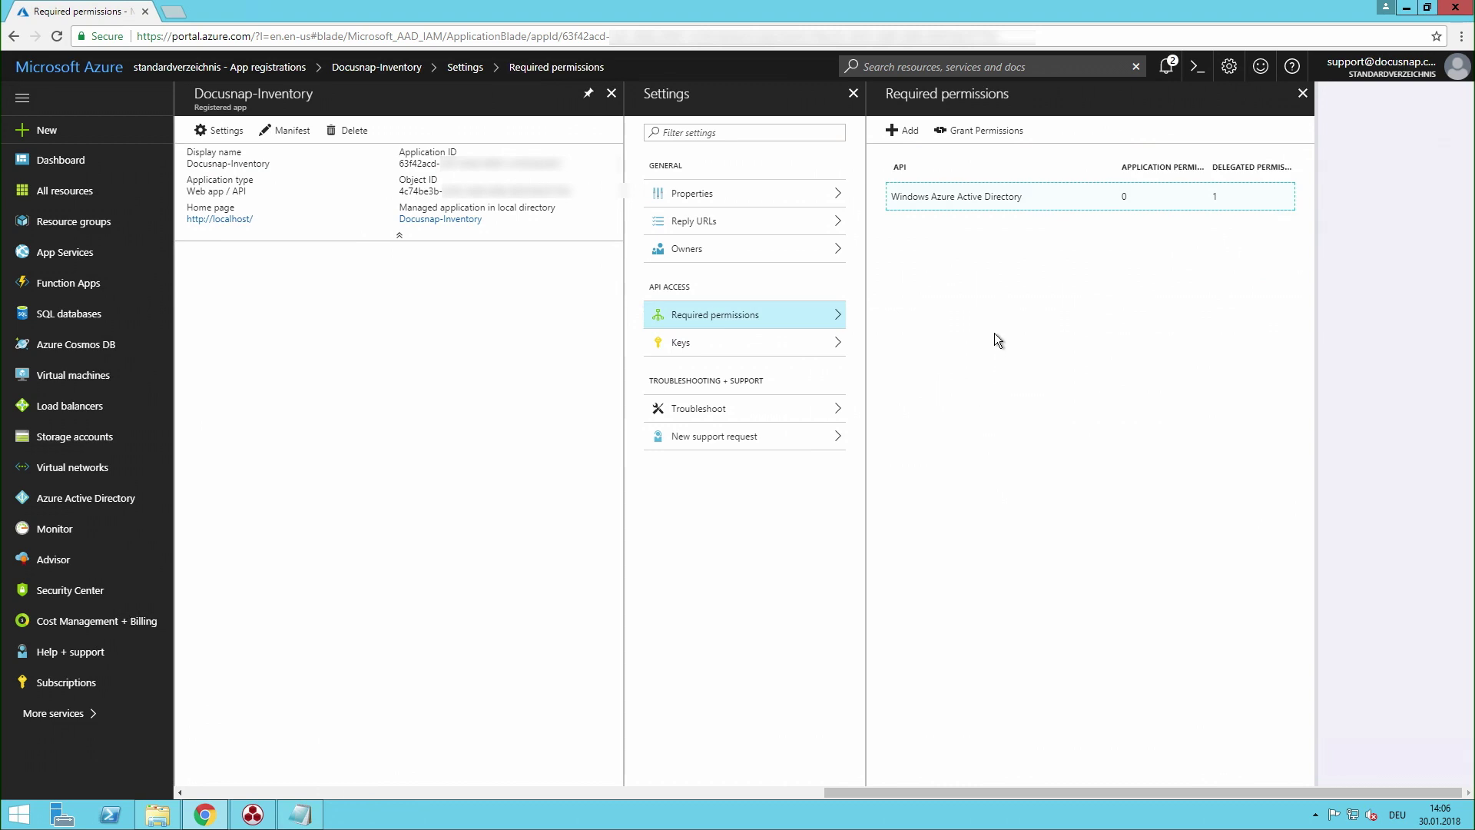
{"action": "left_click", "coordinate": [902, 132]}
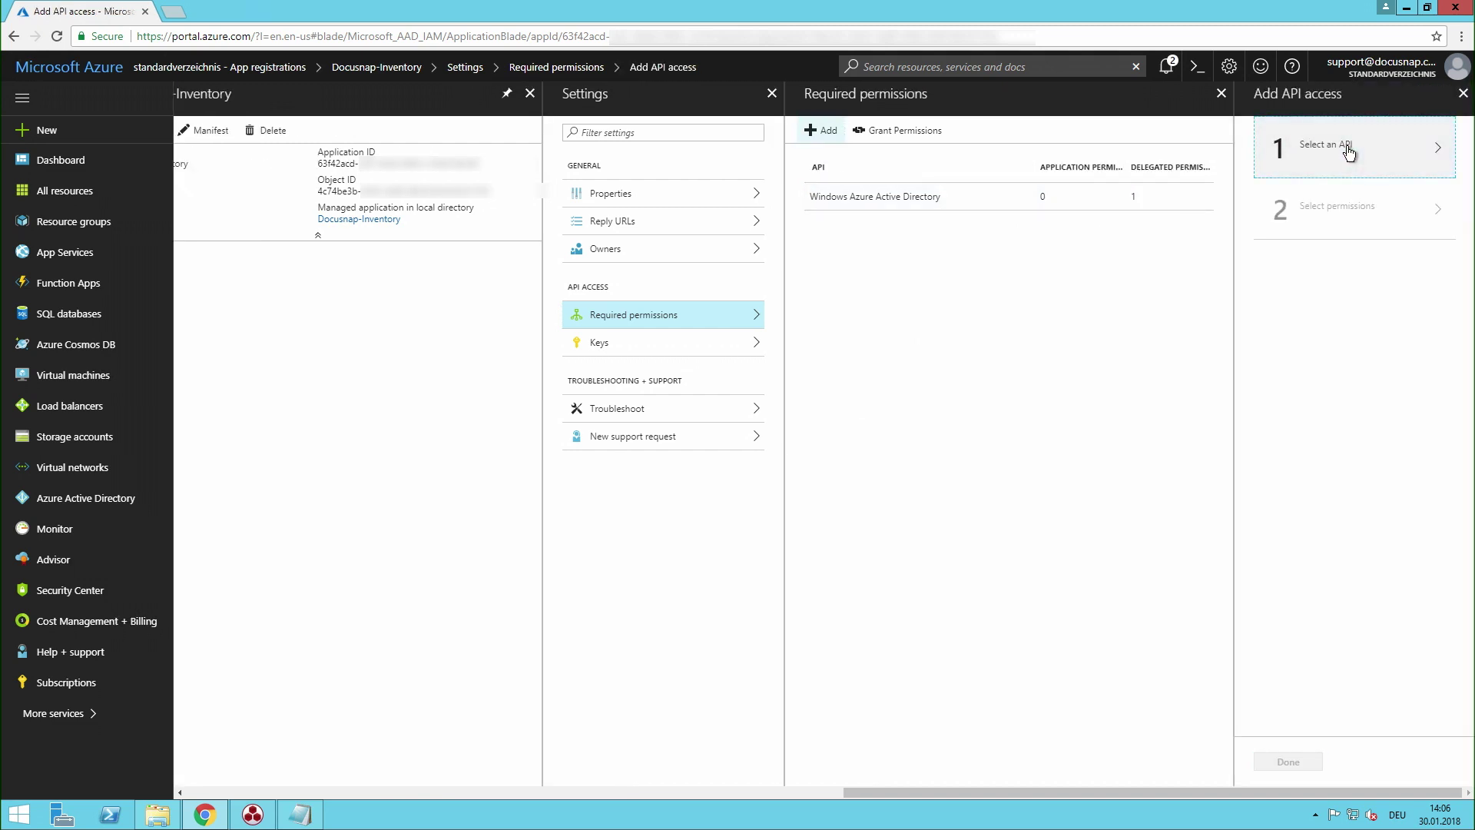
{"action": "left_click", "coordinate": [1349, 152]}
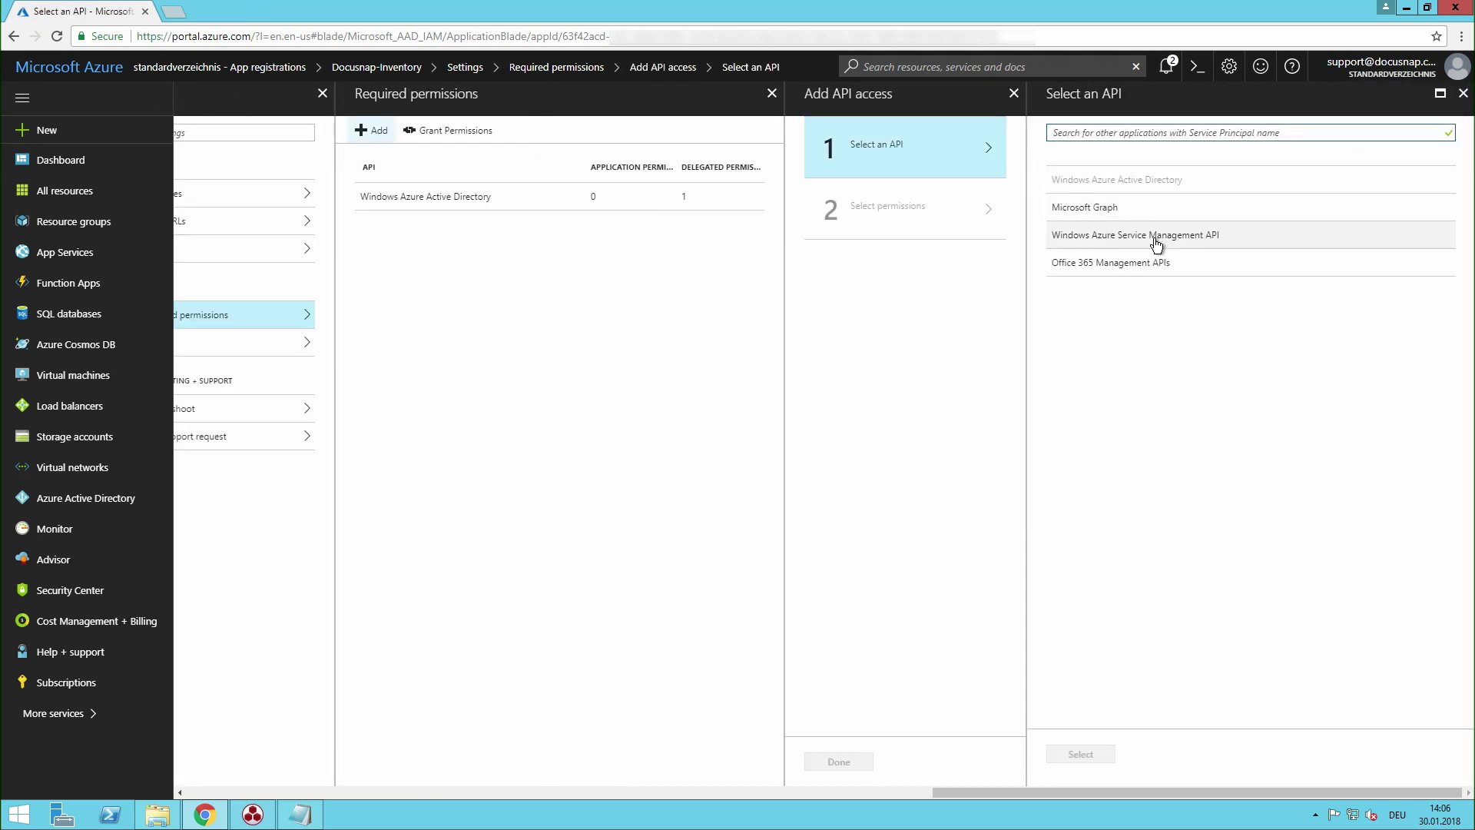
{"action": "left_click", "coordinate": [1144, 244]}
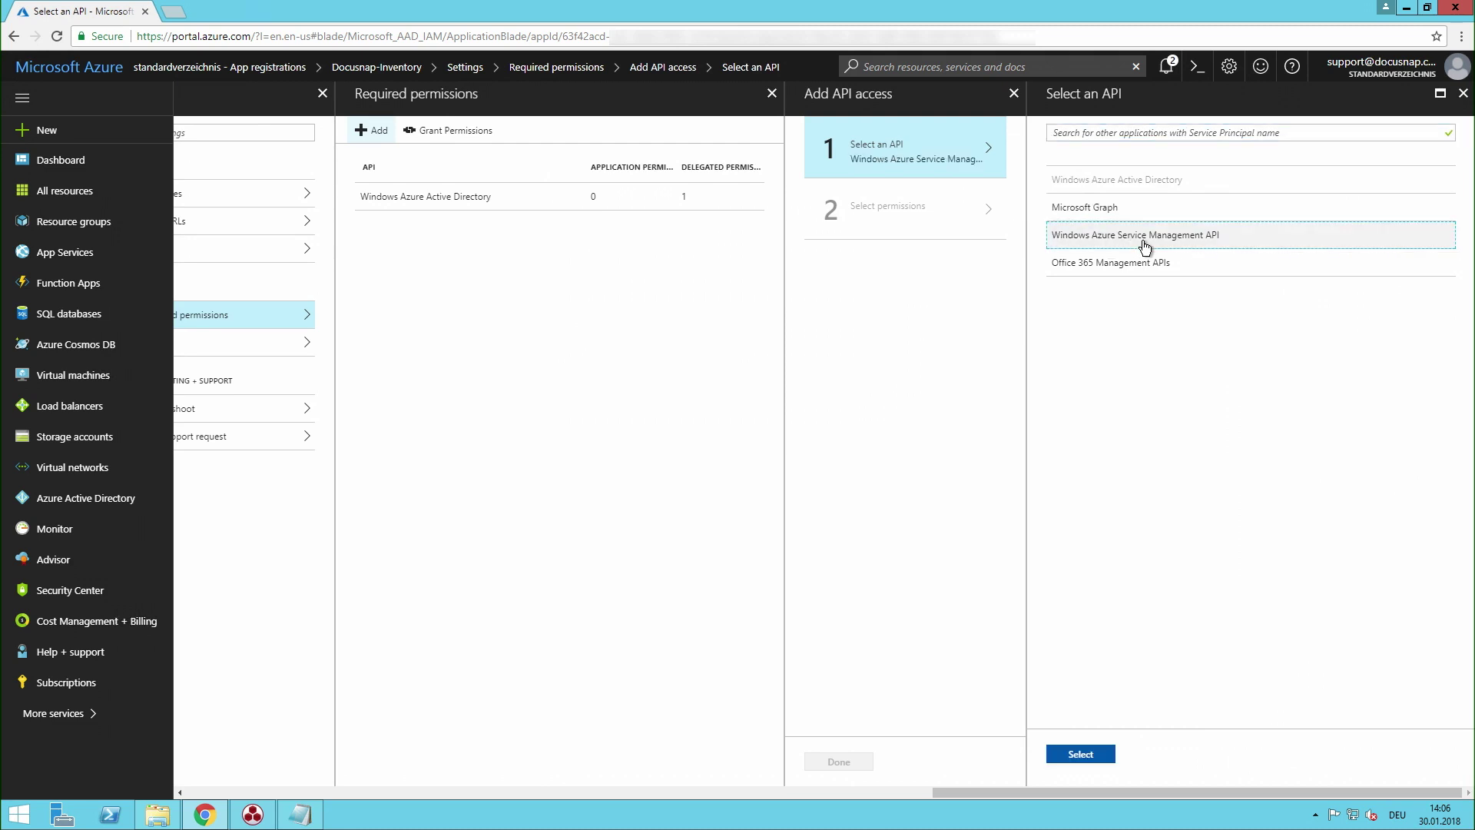
{"action": "left_click", "coordinate": [1079, 754]}
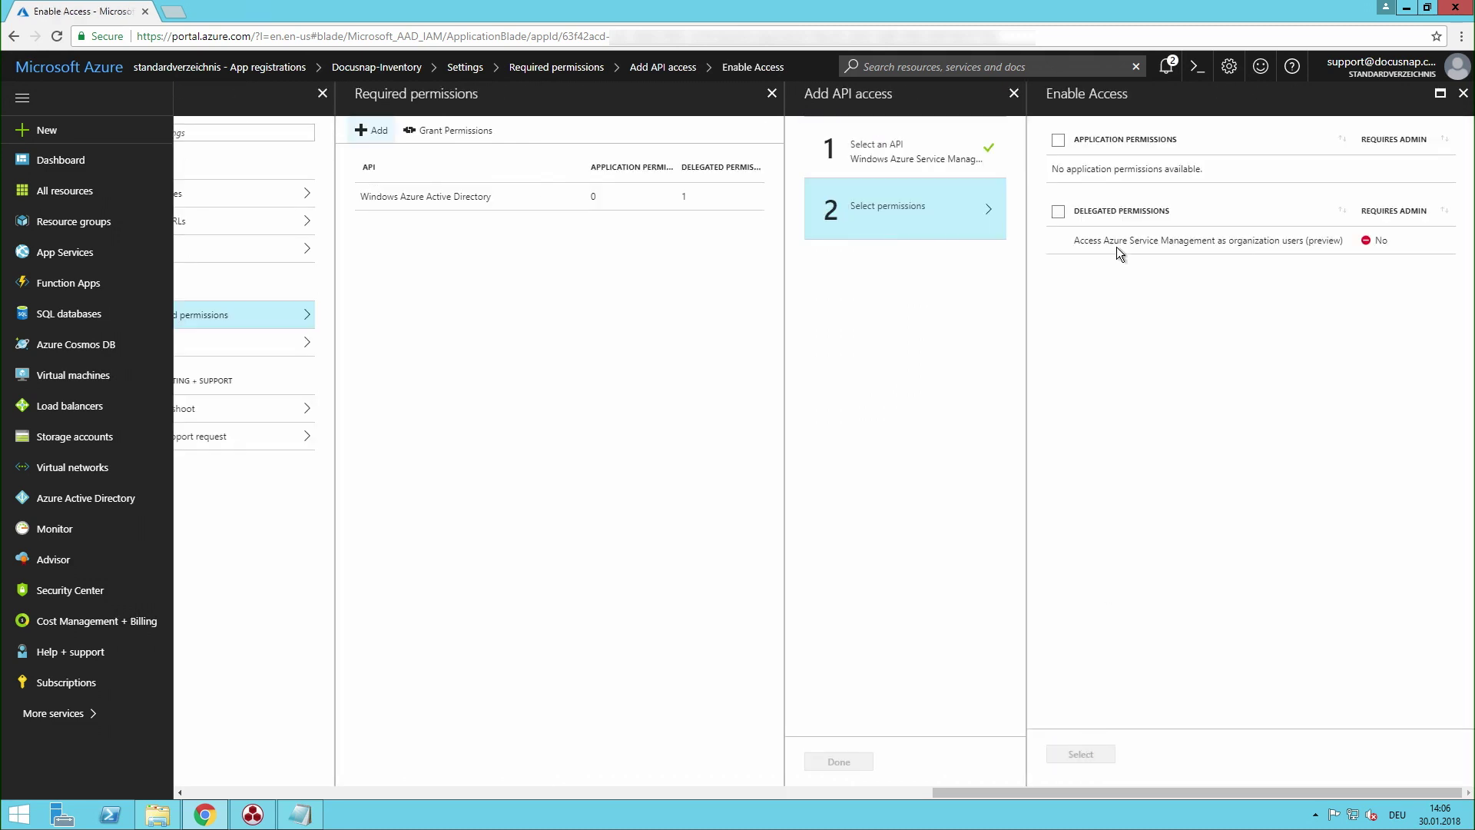
{"action": "left_click", "coordinate": [1058, 211]}
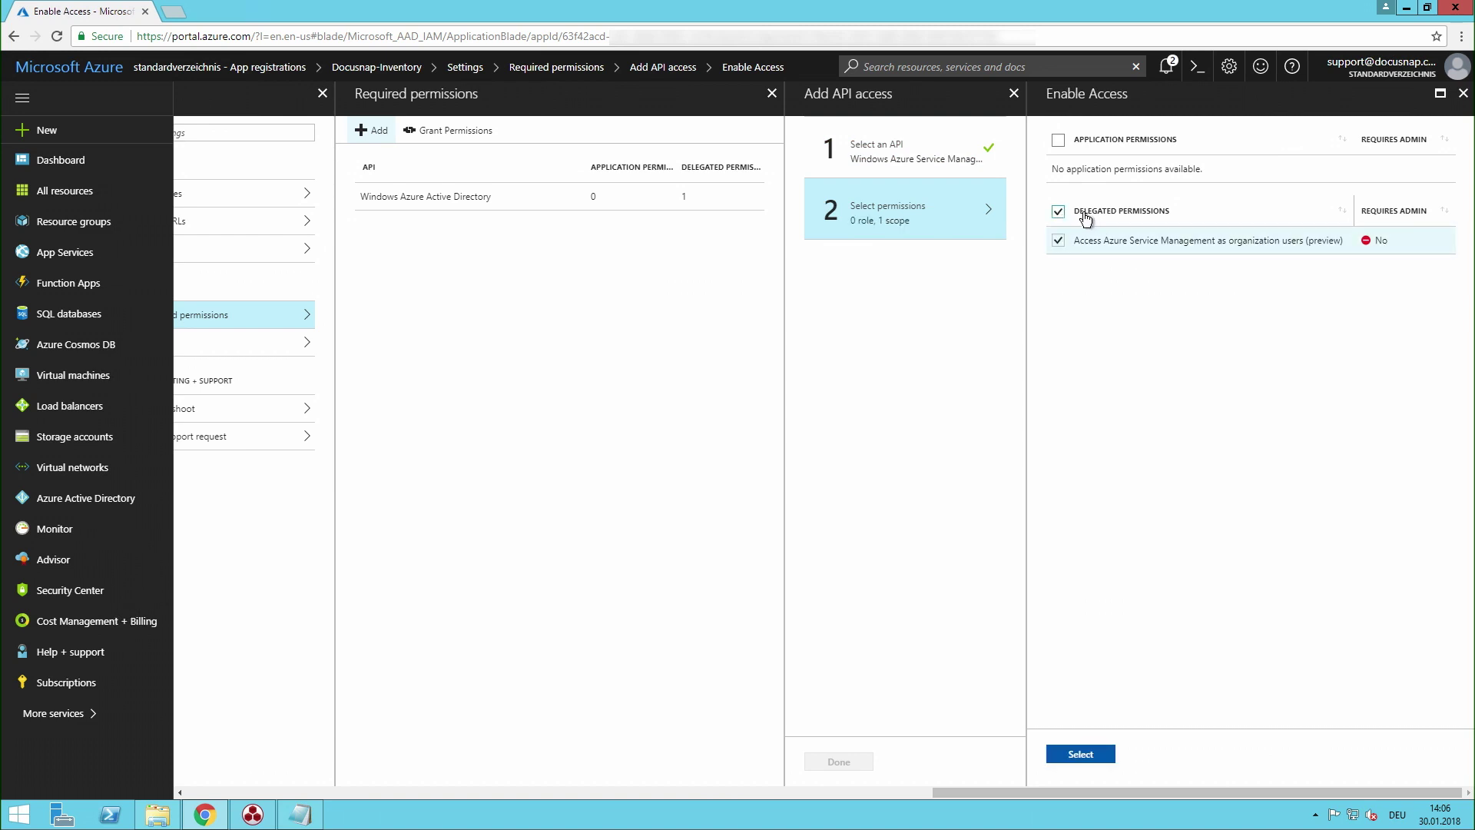
{"action": "left_click", "coordinate": [1098, 753]}
{"action": "left_click", "coordinate": [1281, 762]}
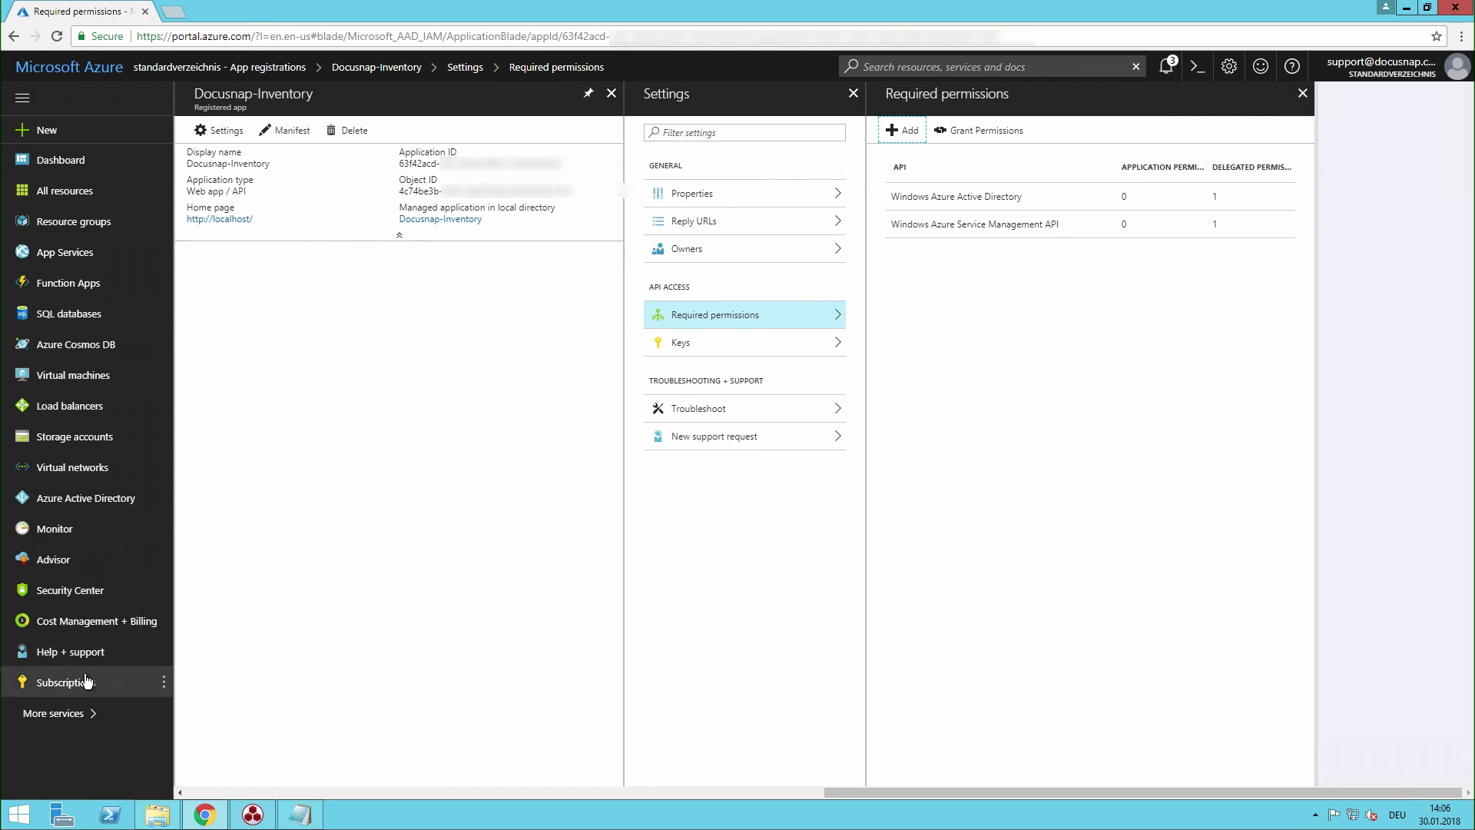
Step: Open the access control (IAM) settings of the Docusnap DEV subscription
{"action": "left_click", "coordinate": [85, 674]}
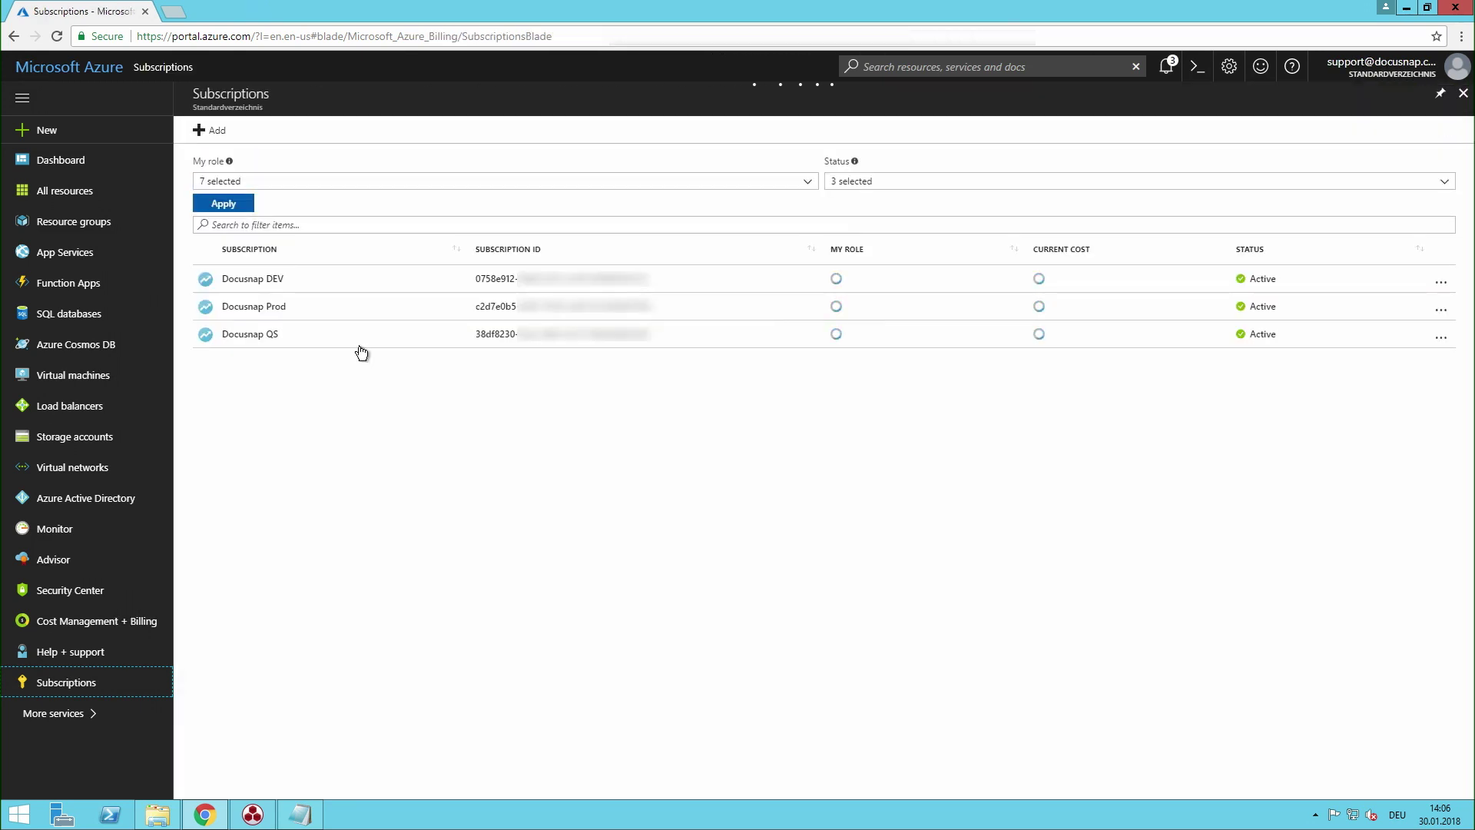
{"action": "left_click", "coordinate": [360, 291]}
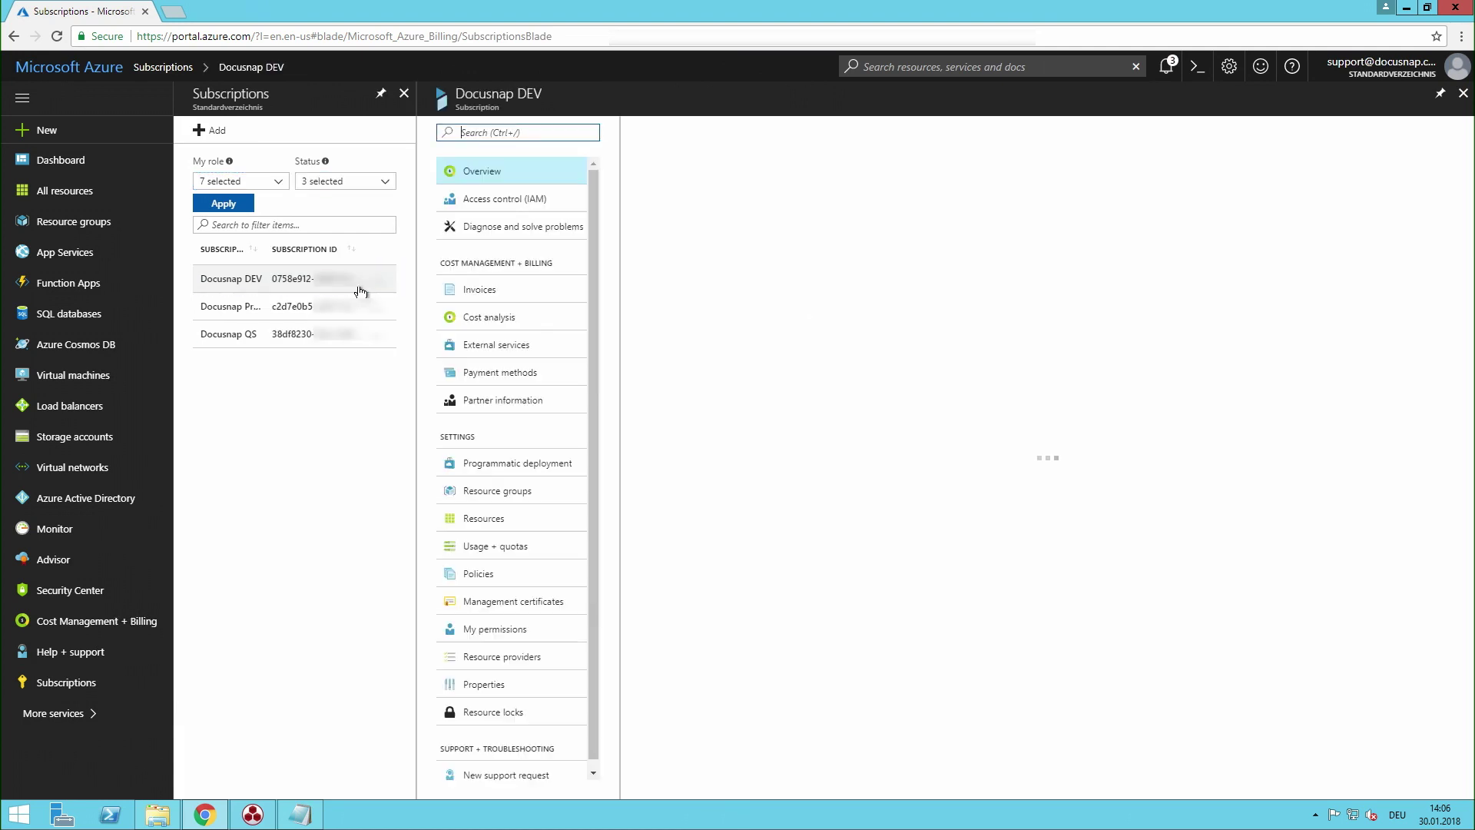
{"action": "left_click", "coordinate": [527, 200]}
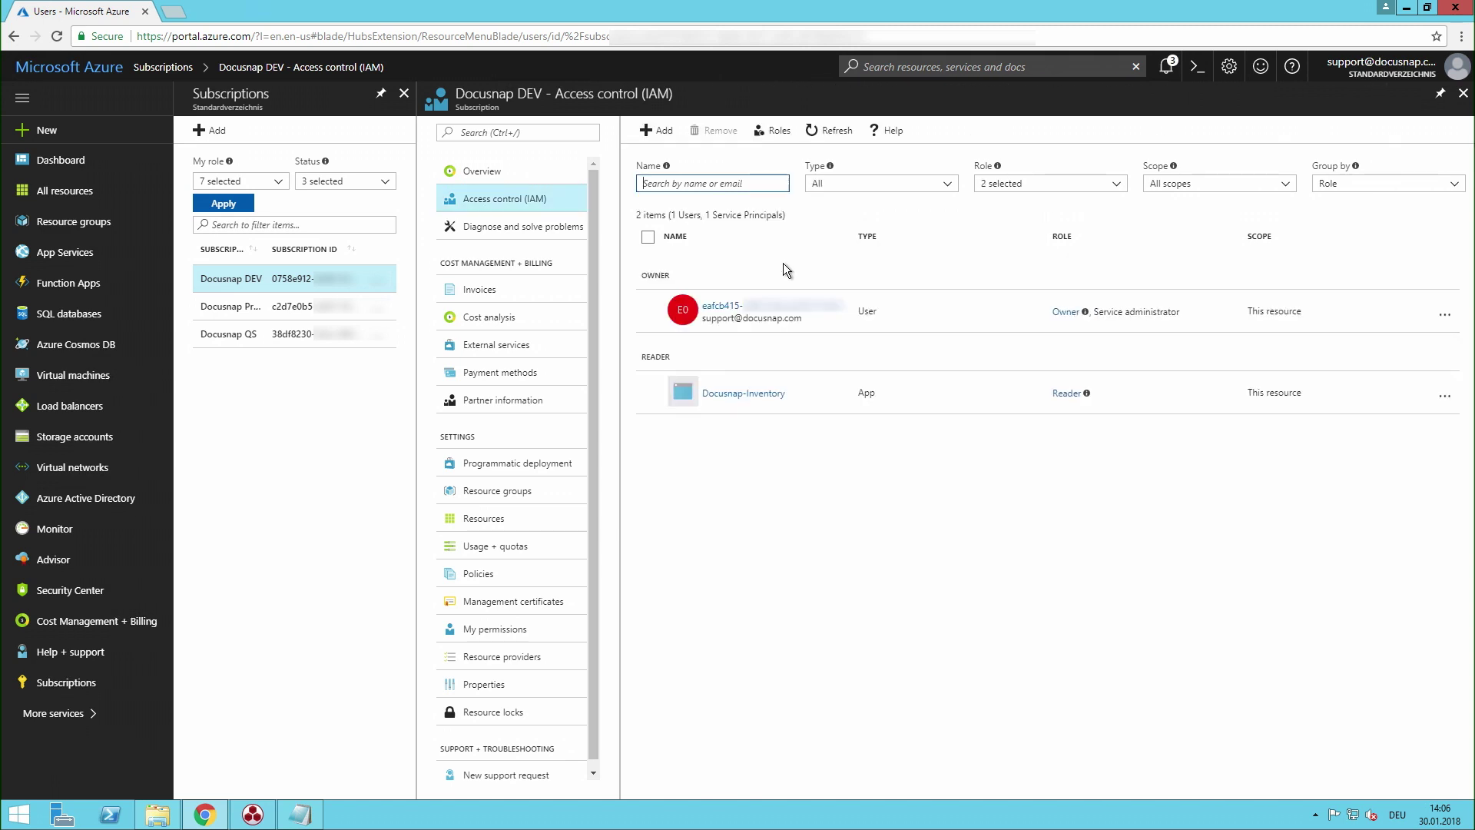
{"action": "left_click", "coordinate": [647, 395]}
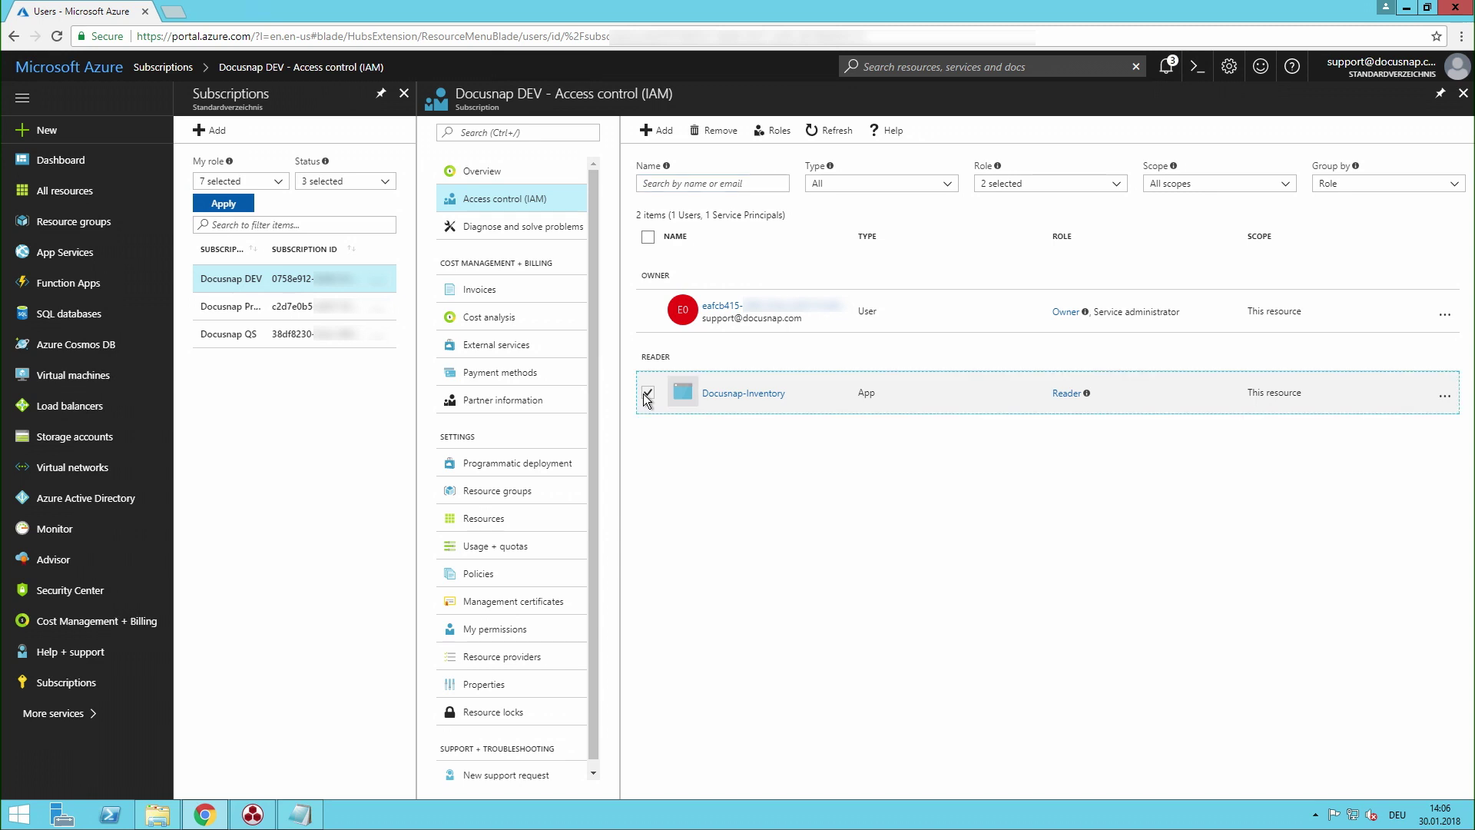
{"action": "left_click", "coordinate": [647, 395]}
Step: Assign the Reader role on the Docusnap DEV subscription to the Docusnap-Inventory application and save the permission
{"action": "left_click", "coordinate": [657, 132]}
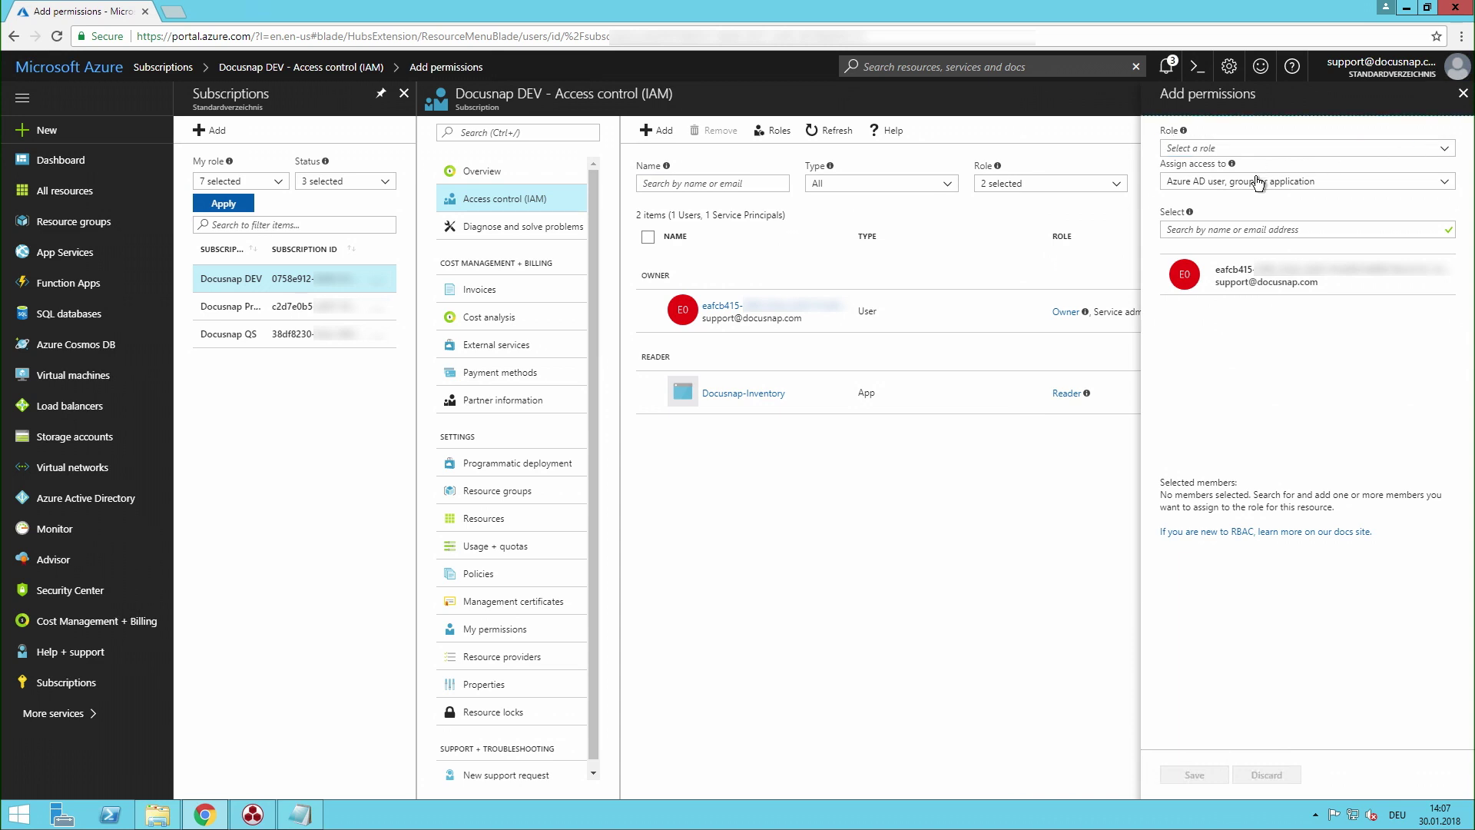
{"action": "left_click", "coordinate": [1260, 148]}
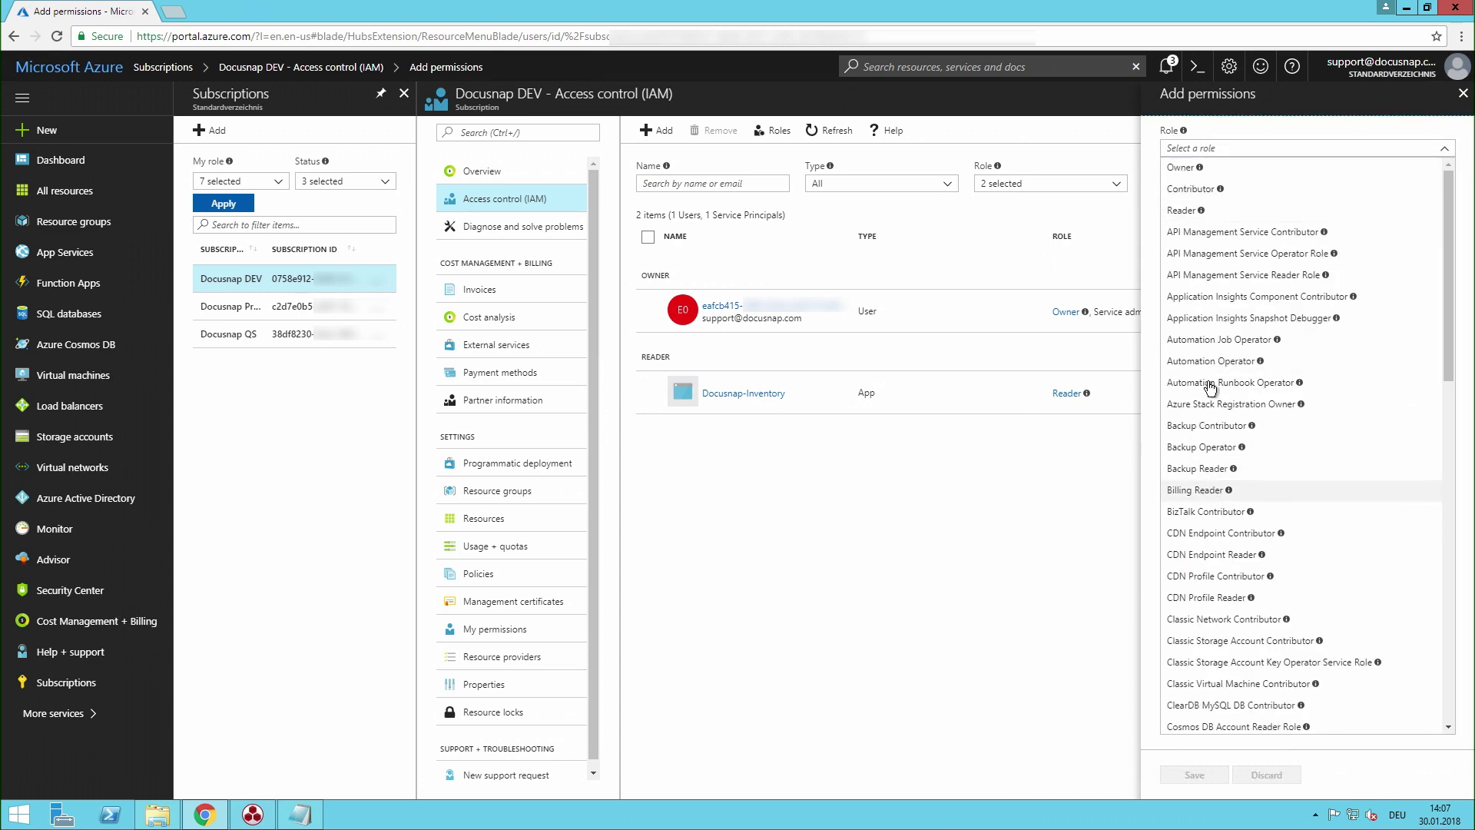
{"action": "left_click", "coordinate": [1182, 209]}
{"action": "left_click", "coordinate": [1306, 232]}
{"action": "type", "text": "d"}
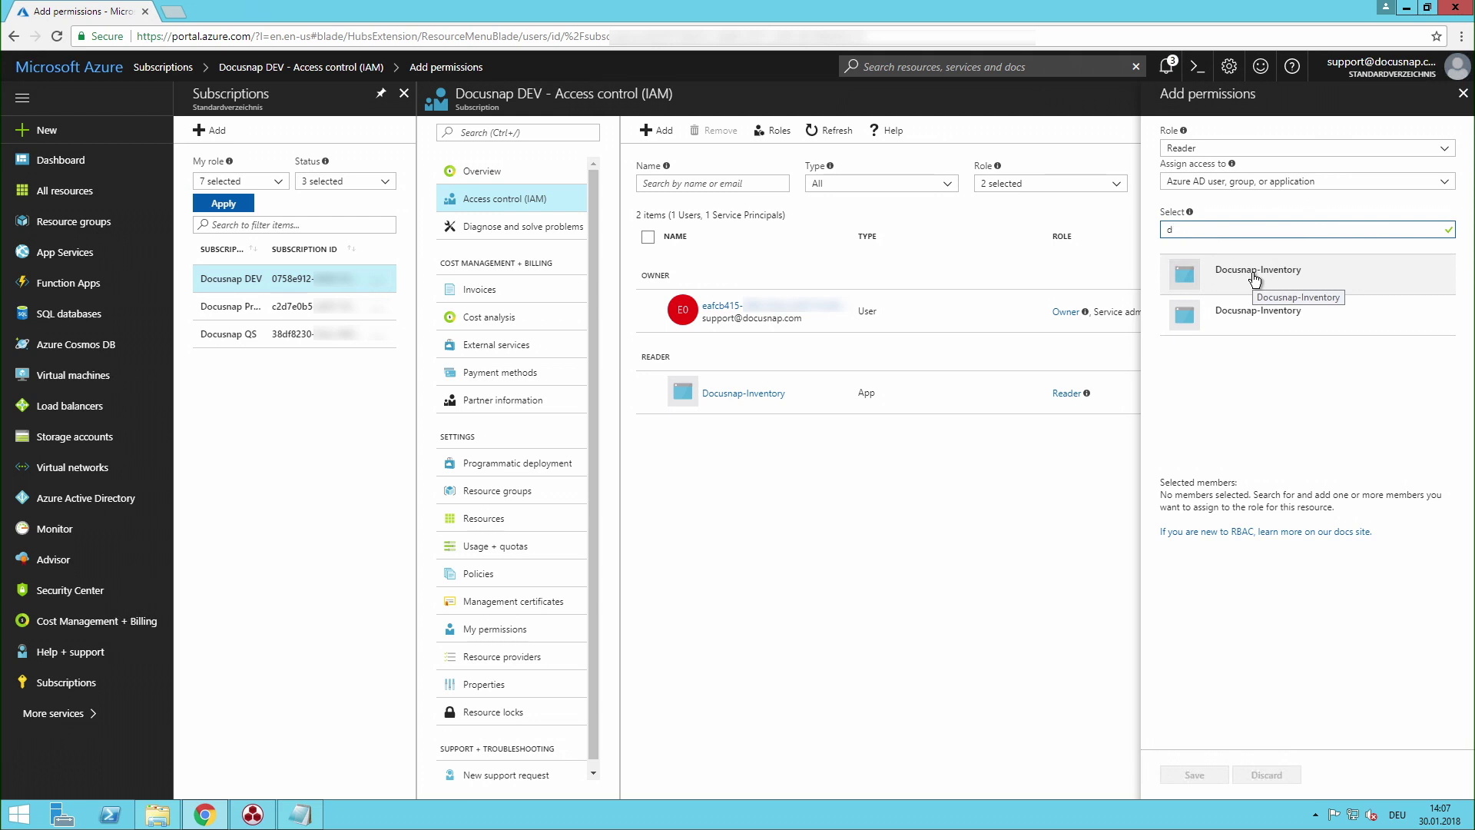
{"action": "left_click", "coordinate": [1255, 275]}
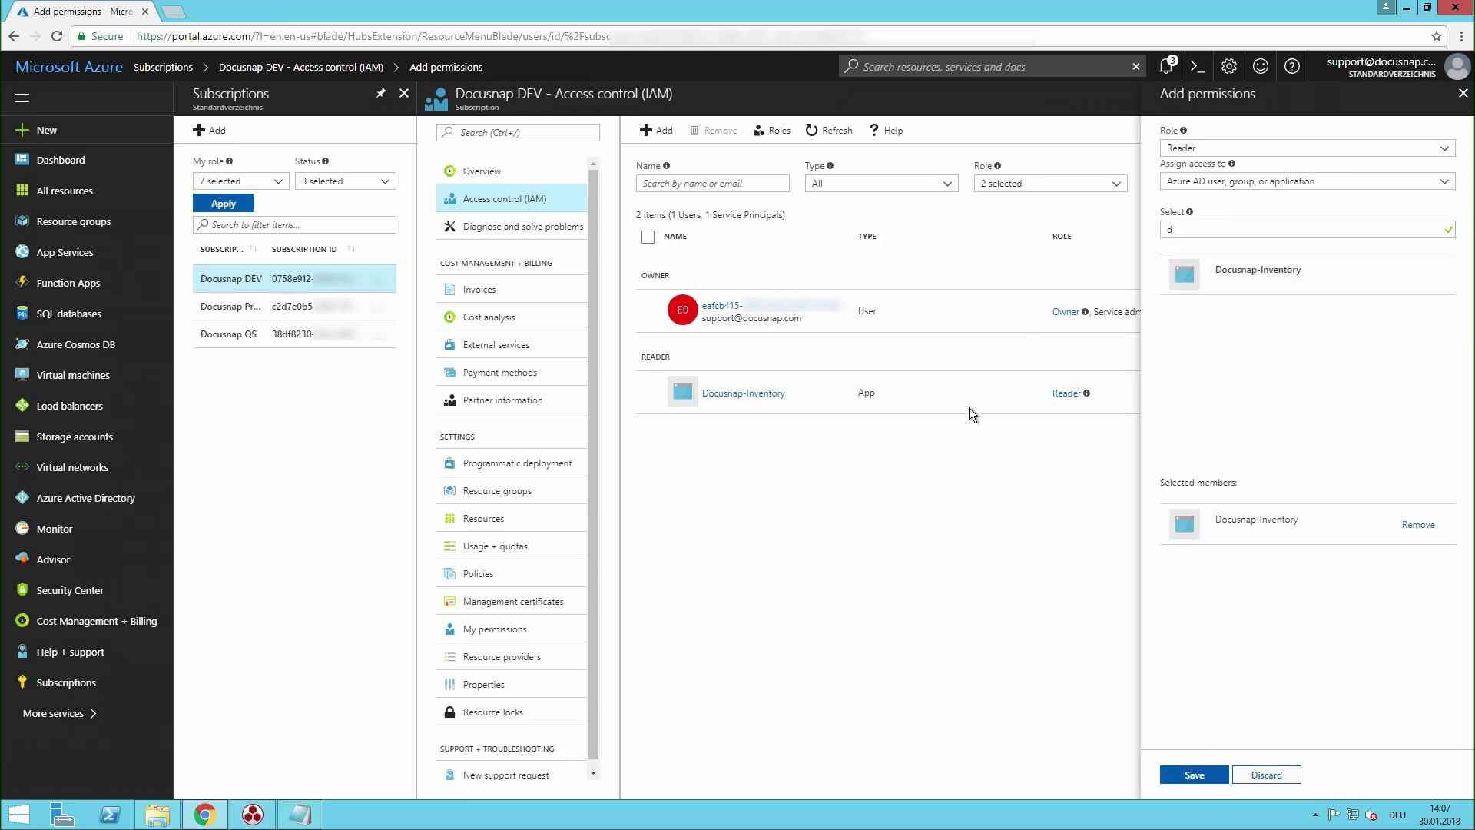
{"action": "left_click", "coordinate": [1186, 775]}
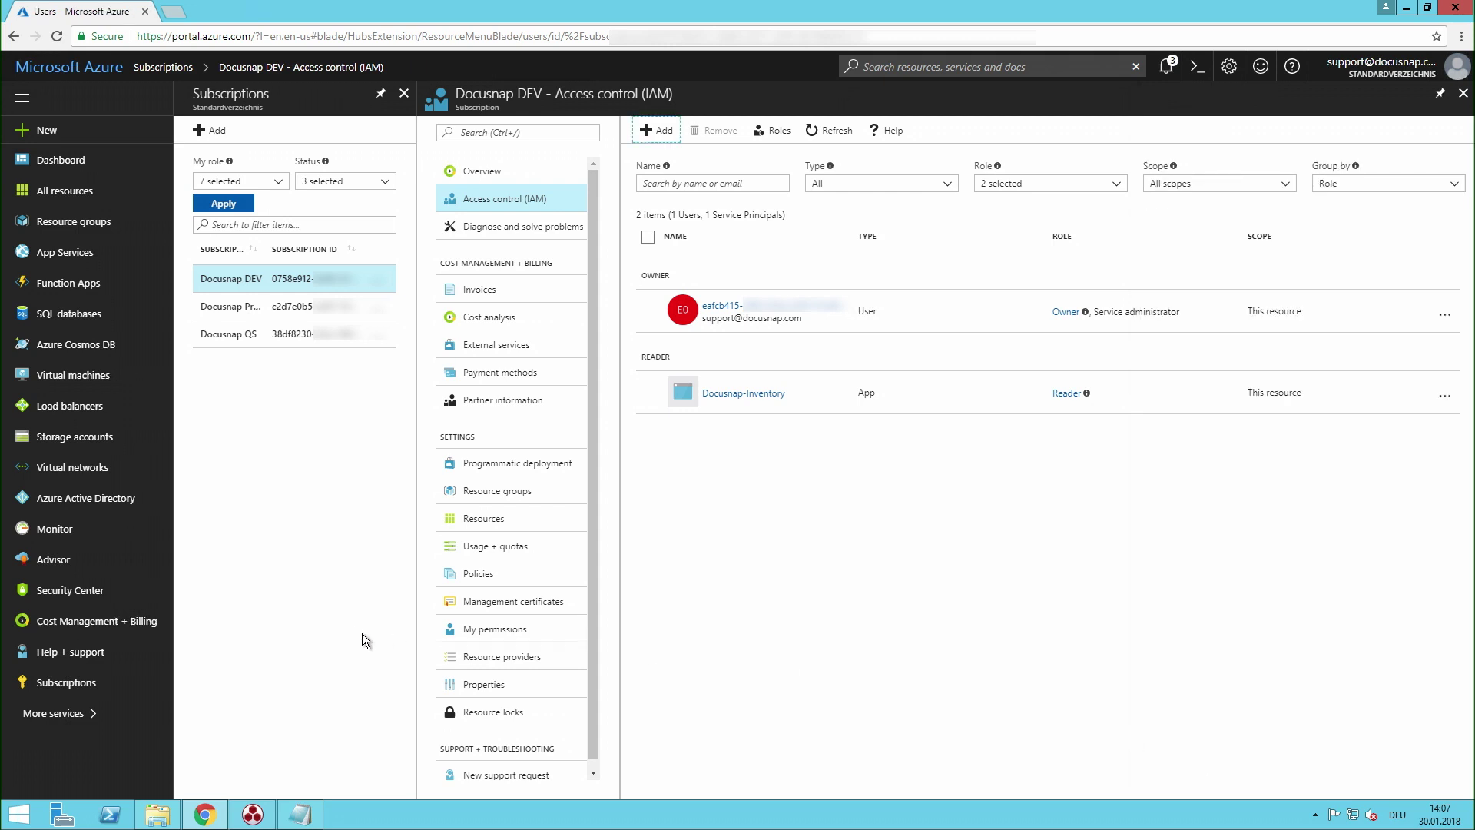
Step: Copy the Directory ID from the Azure Active Directory properties and paste it on a new line of the Notepad document
{"action": "left_click", "coordinate": [105, 501]}
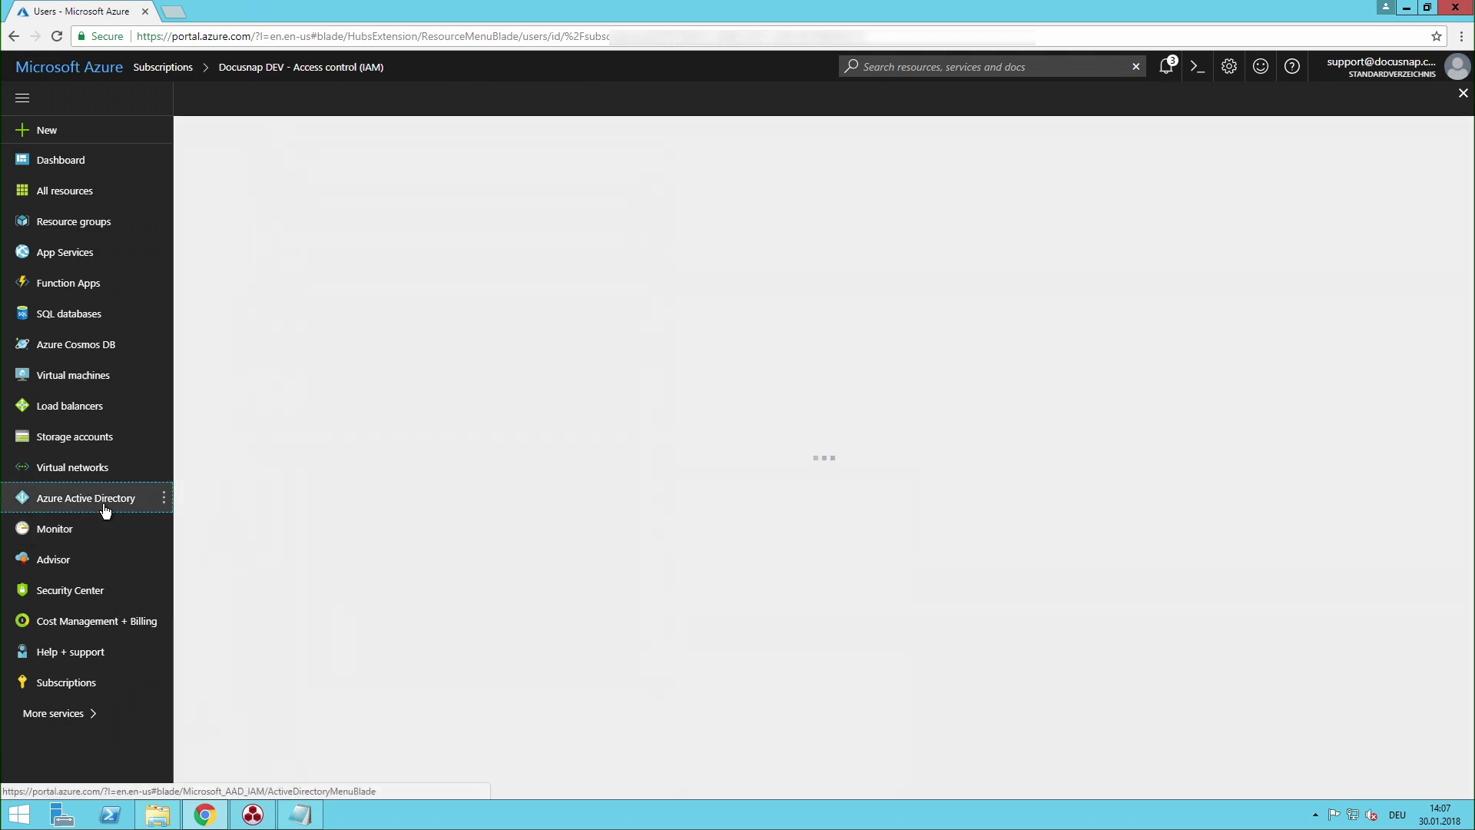
{"action": "left_click", "coordinate": [275, 563]}
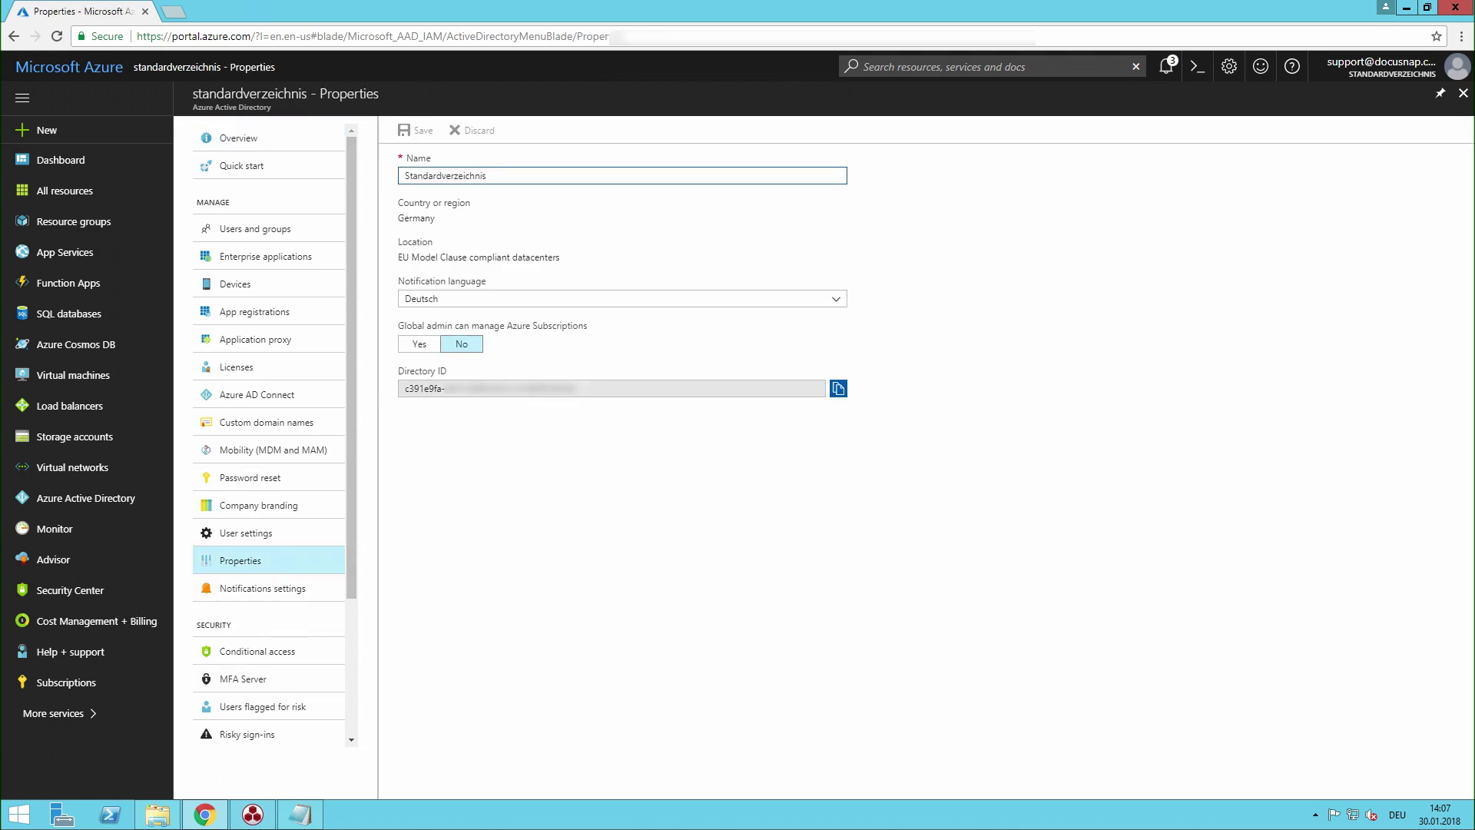
{"action": "left_click_drag", "start_coordinate": [404, 386], "coordinate": [612, 395]}
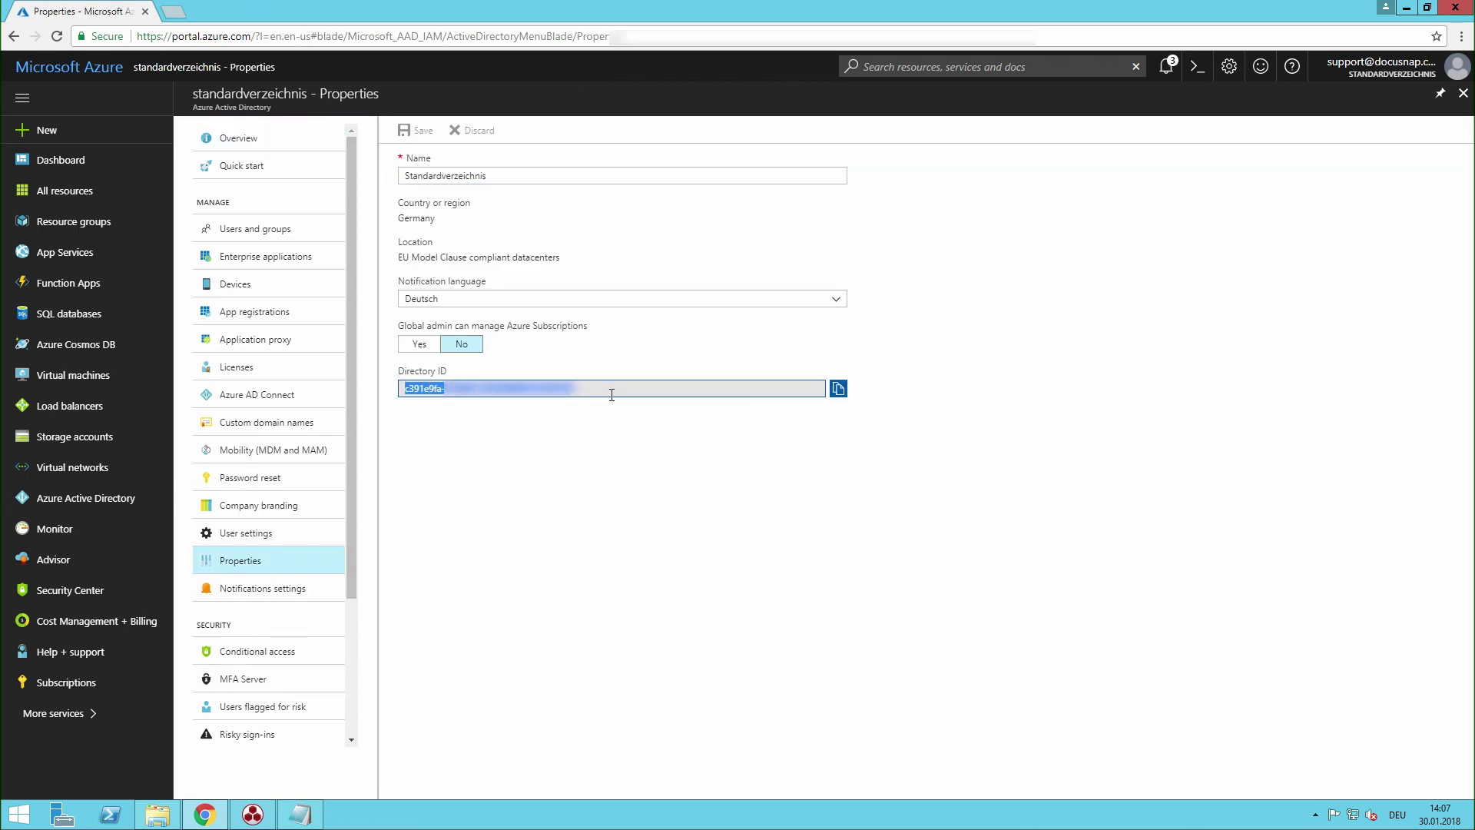
{"action": "left_click", "coordinate": [839, 387]}
{"action": "left_click", "coordinate": [300, 814]}
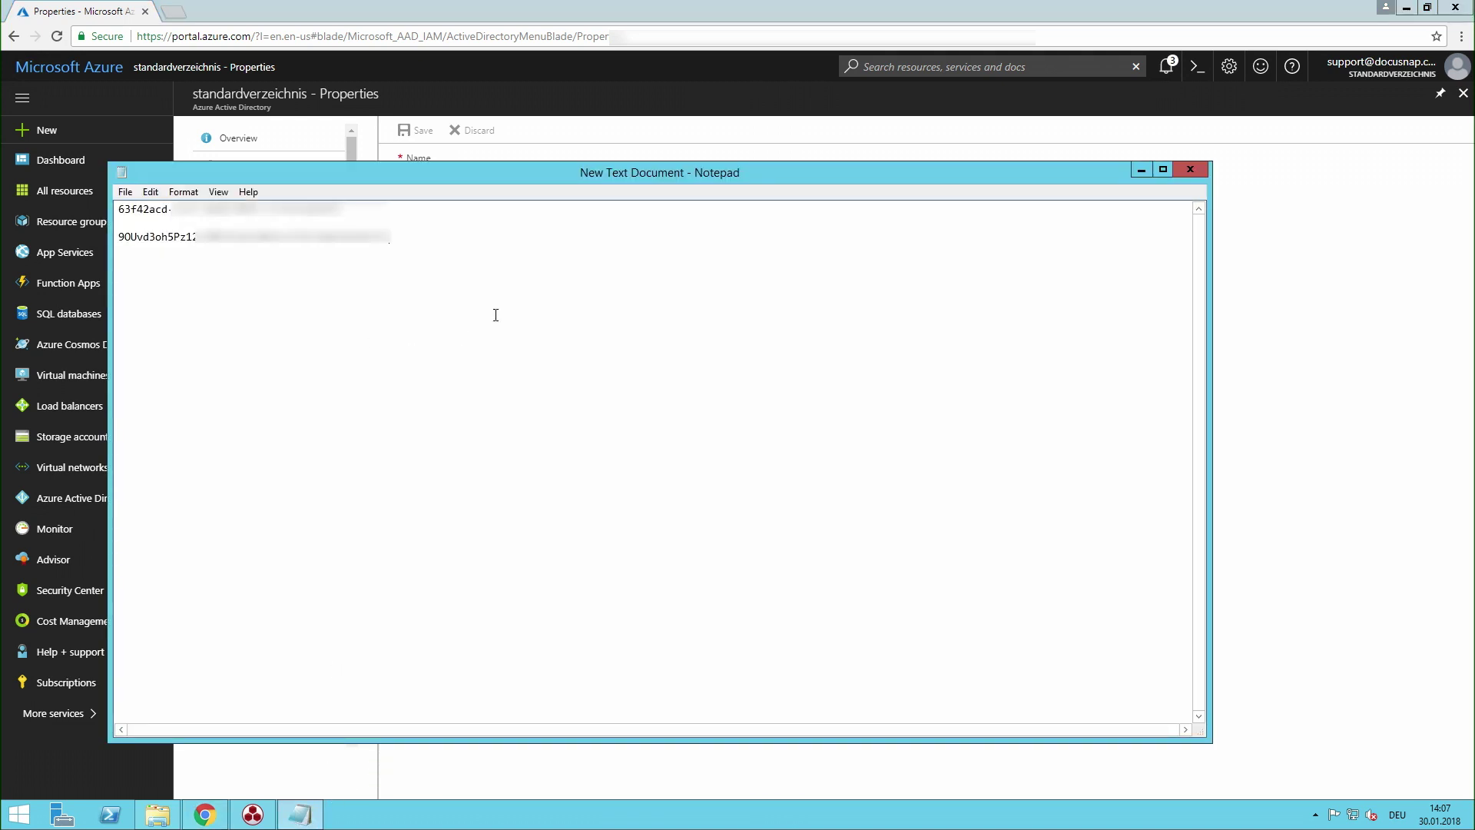
{"action": "key", "text": "ctrl+v"}
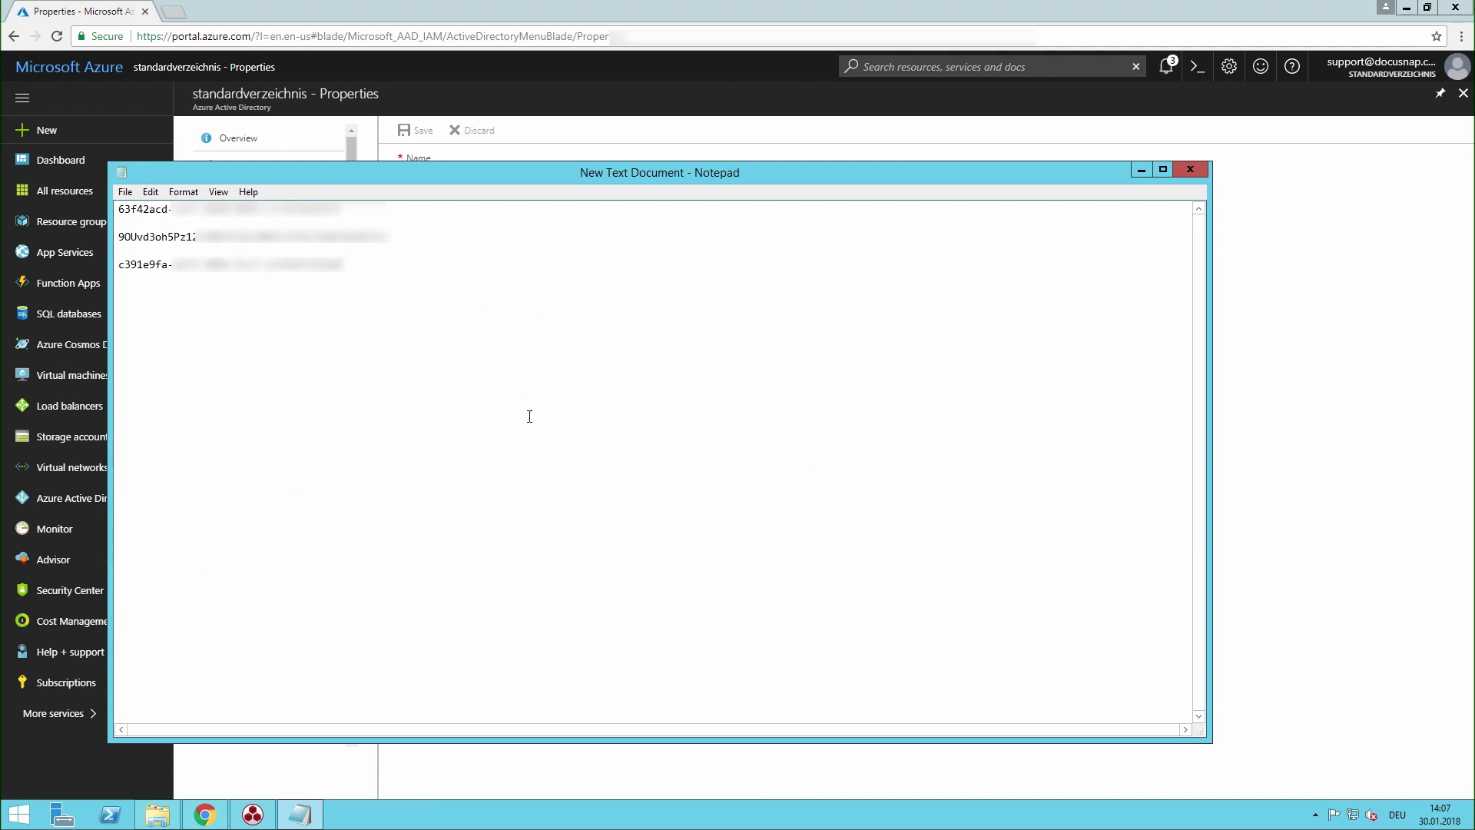
Step: Switch to Docusnap and check the proxy and server API connection settings in the general options, leaving them unchanged
{"action": "left_click", "coordinate": [253, 813]}
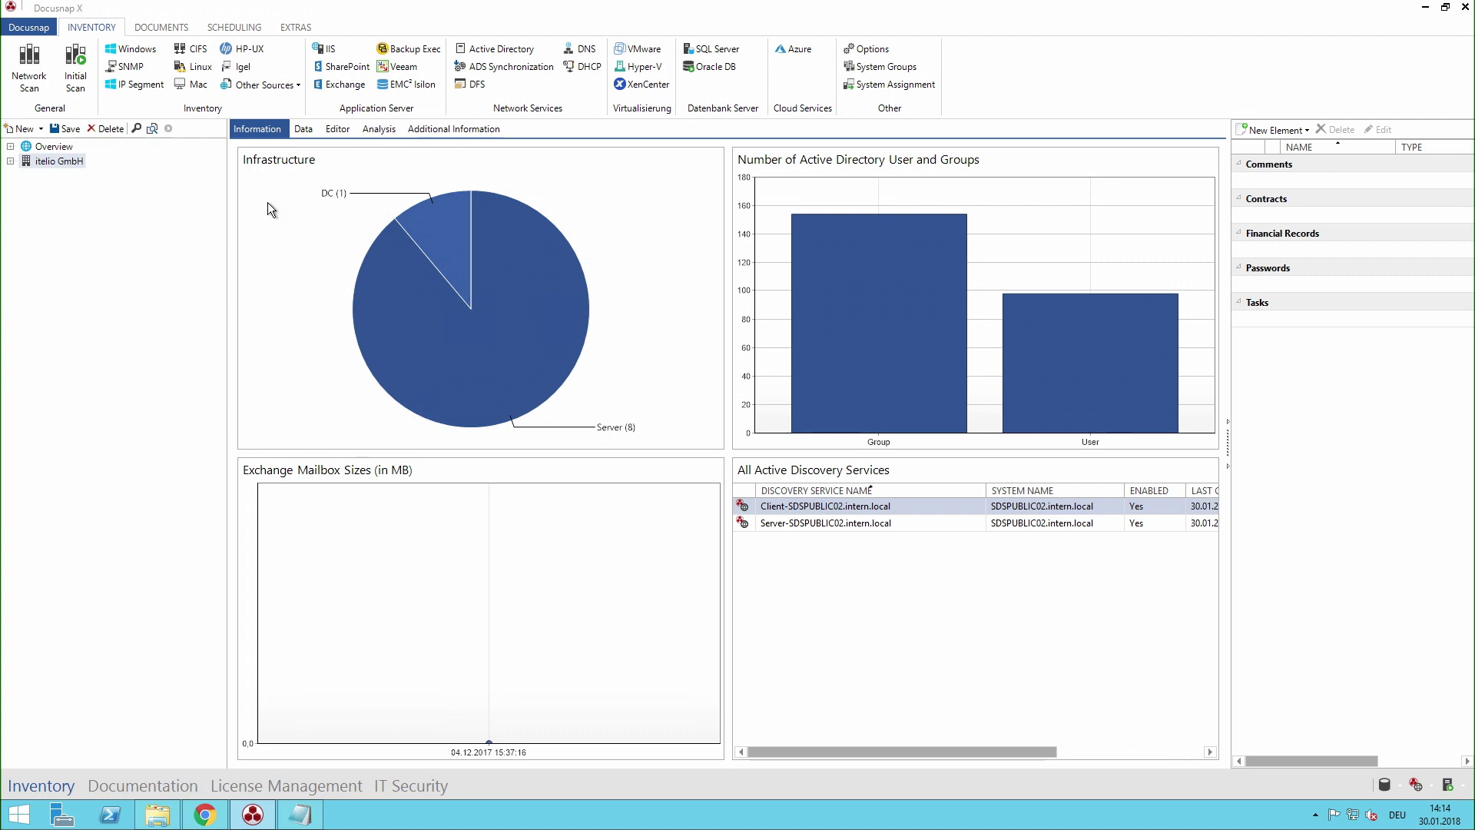
{"action": "left_click", "coordinate": [32, 27]}
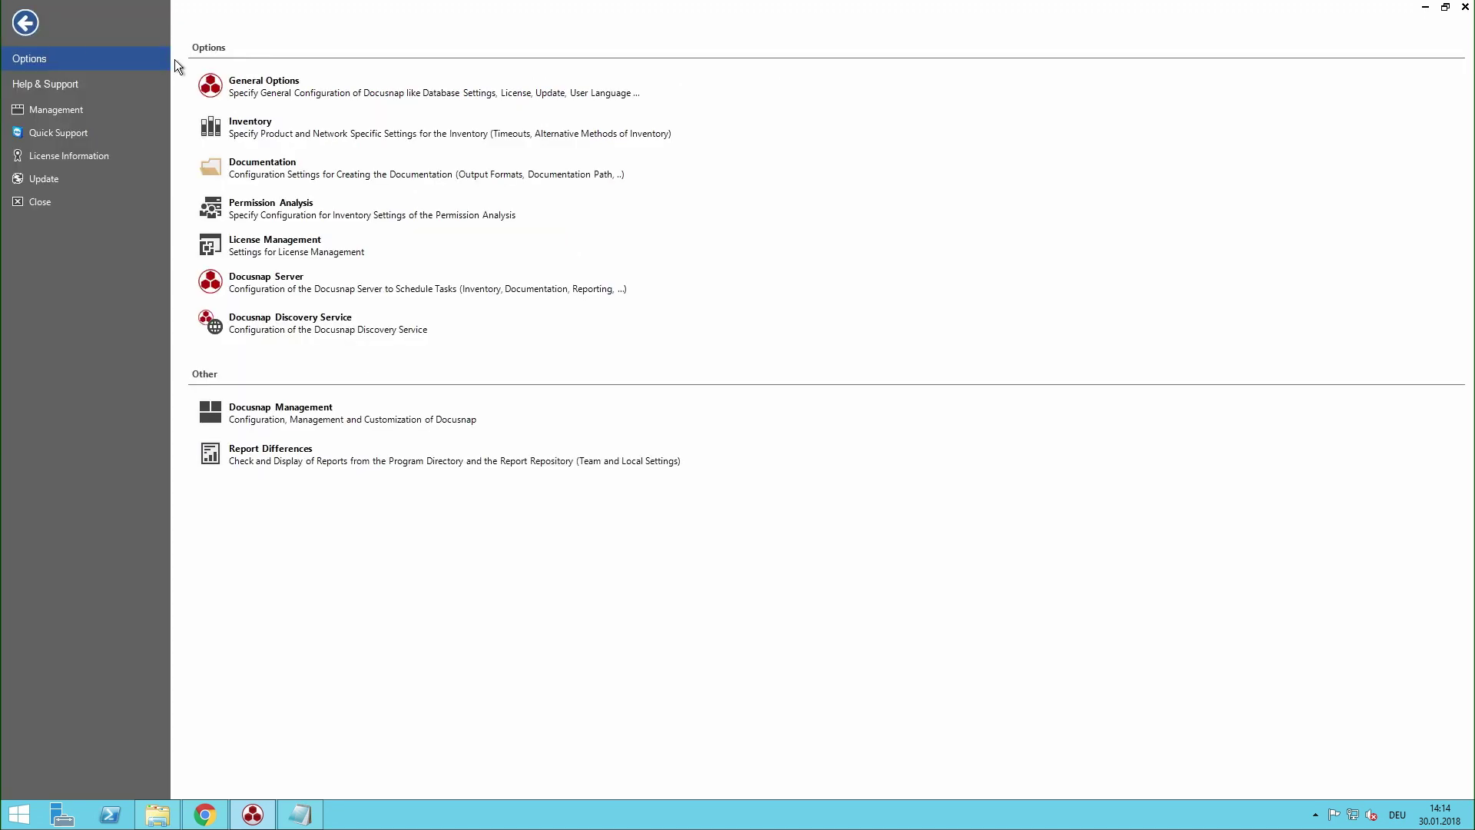
{"action": "left_click", "coordinate": [246, 83]}
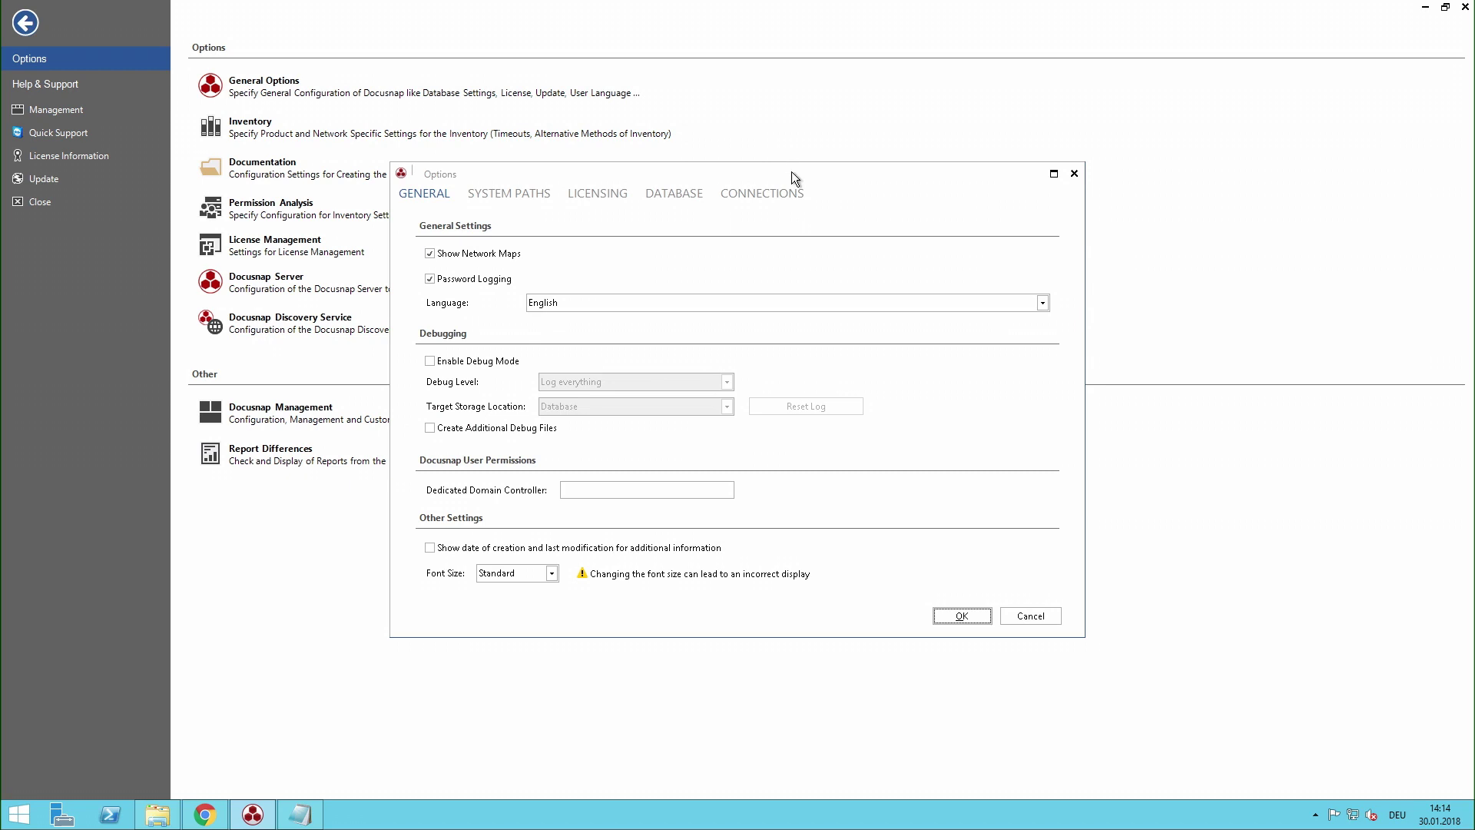
{"action": "left_click", "coordinate": [772, 194]}
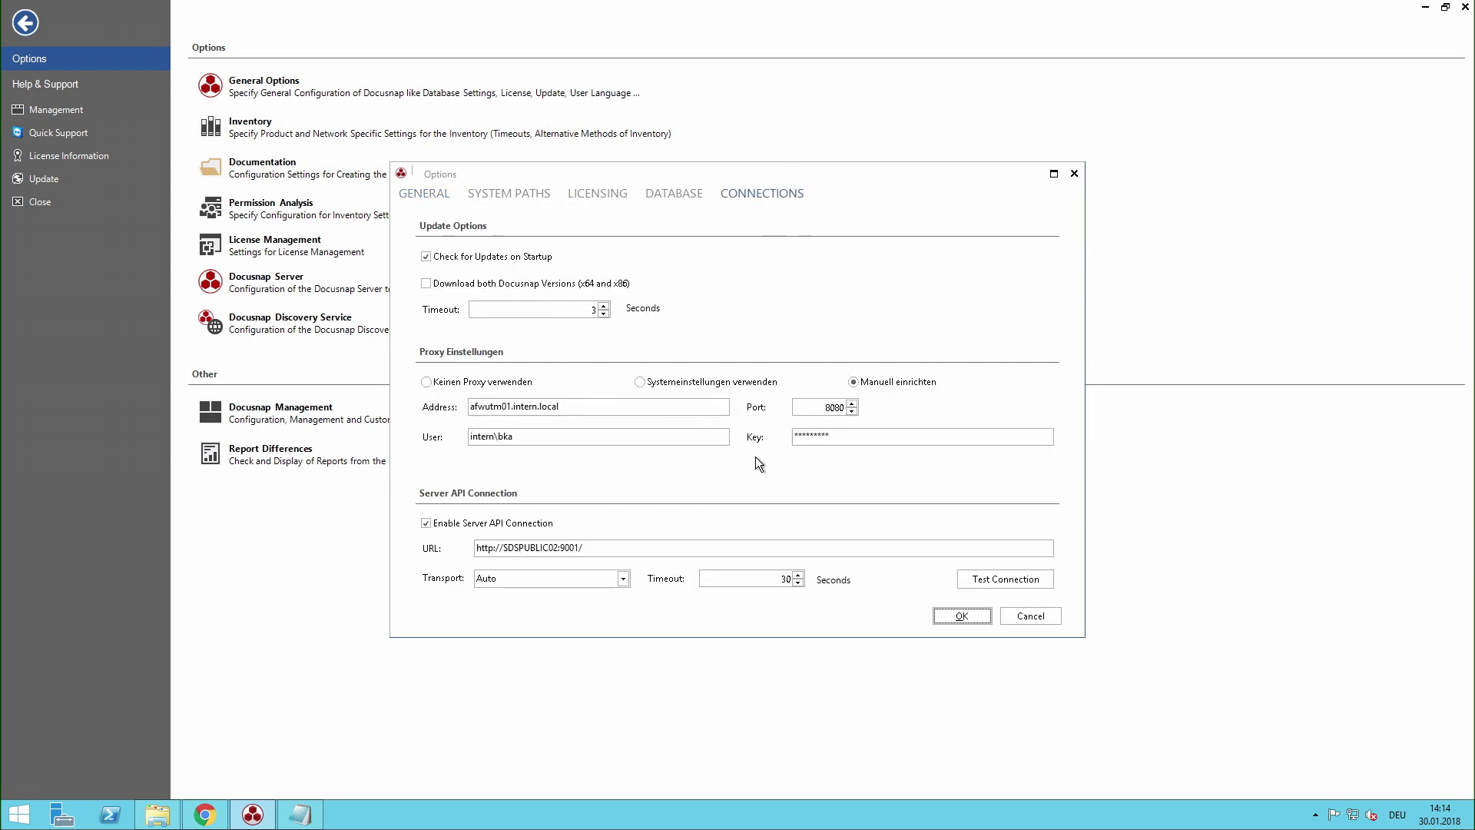
{"action": "left_click", "coordinate": [1029, 616]}
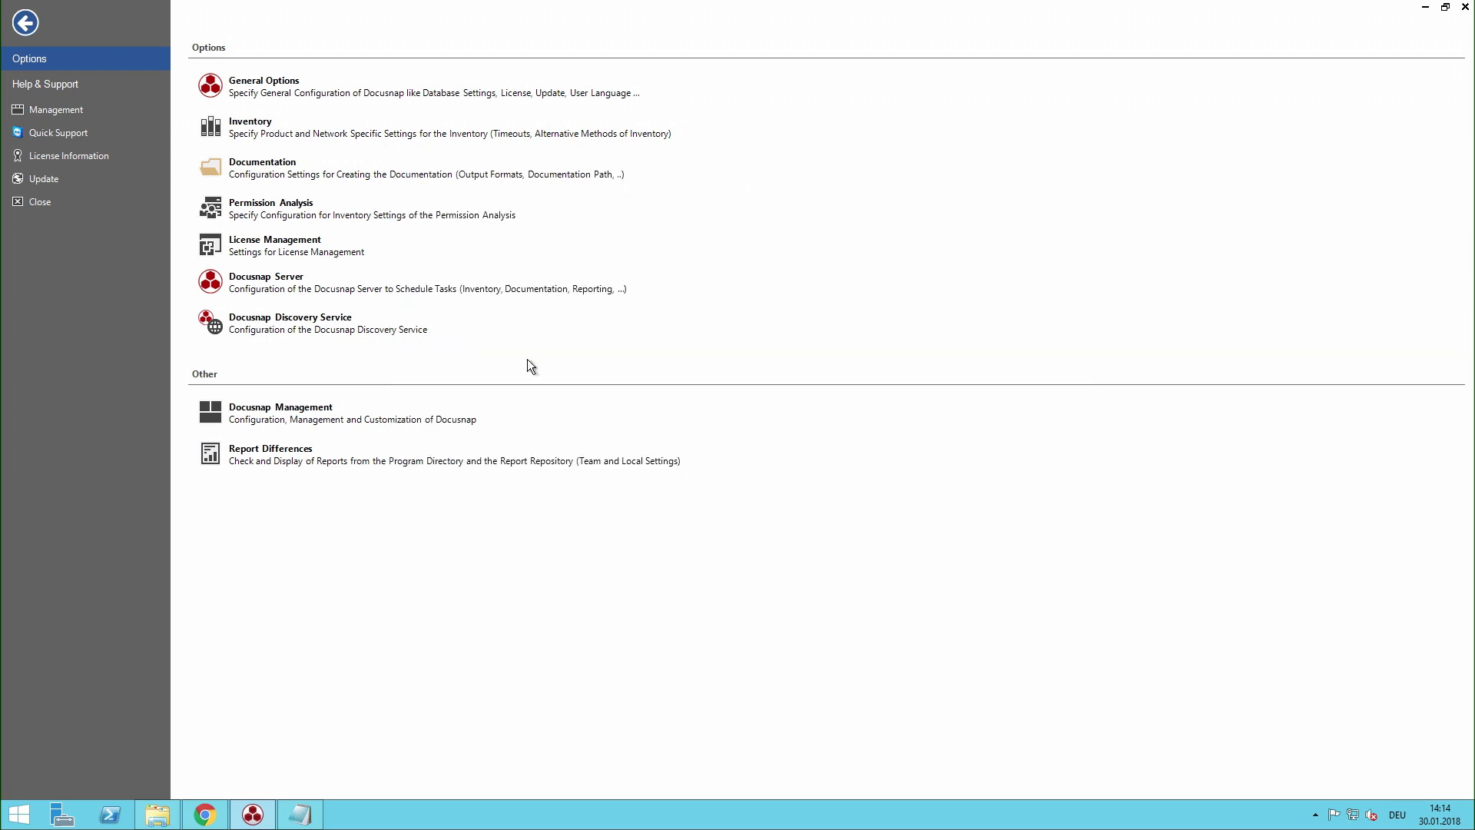
{"action": "left_click", "coordinate": [34, 30]}
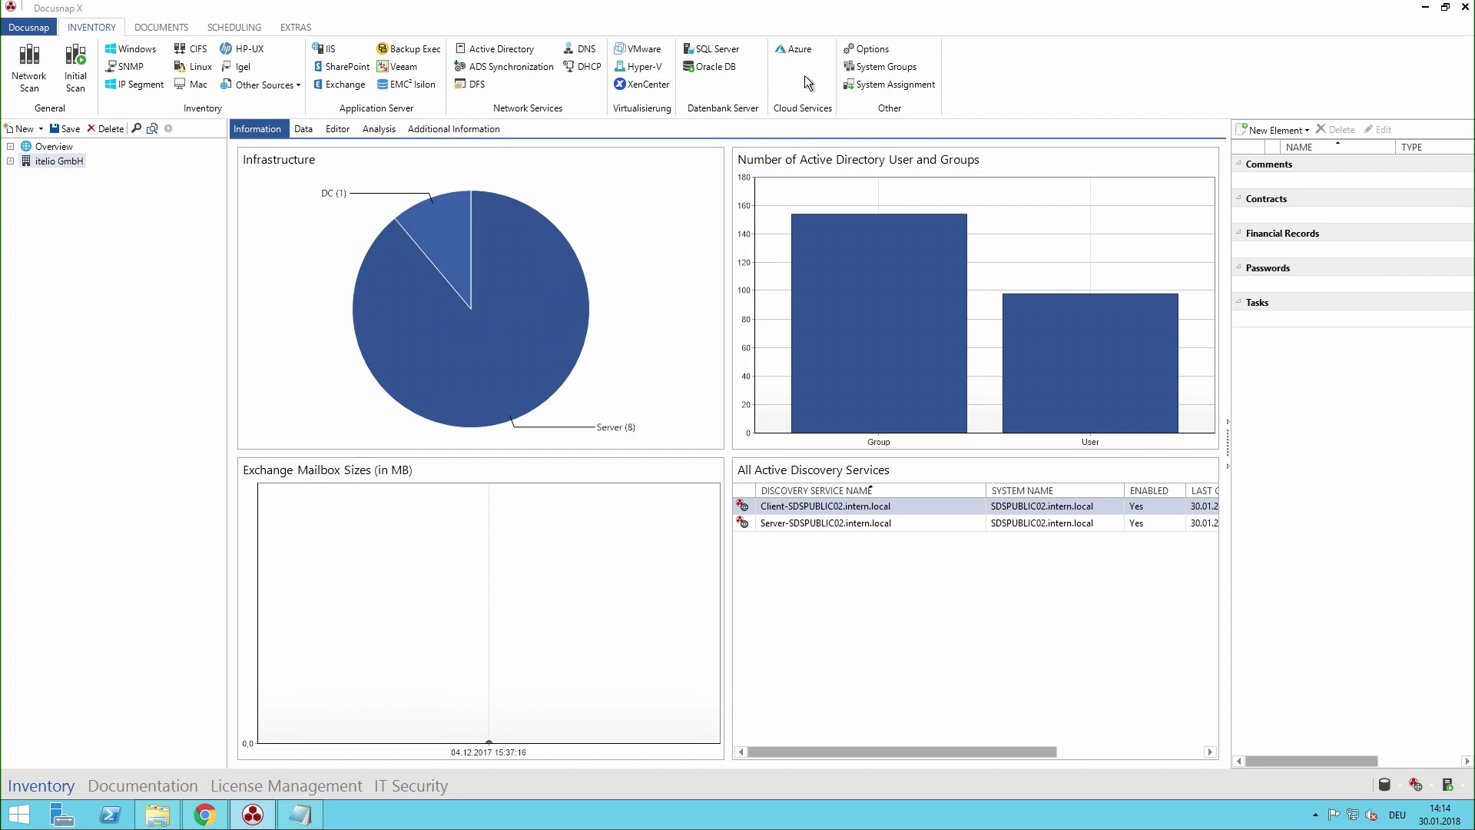
Step: Start an Azure inventory for itelio GmbH using the Client-SDSPUBLIC02.intern.local discovery service and the dsra.local domain
{"action": "left_click", "coordinate": [795, 51]}
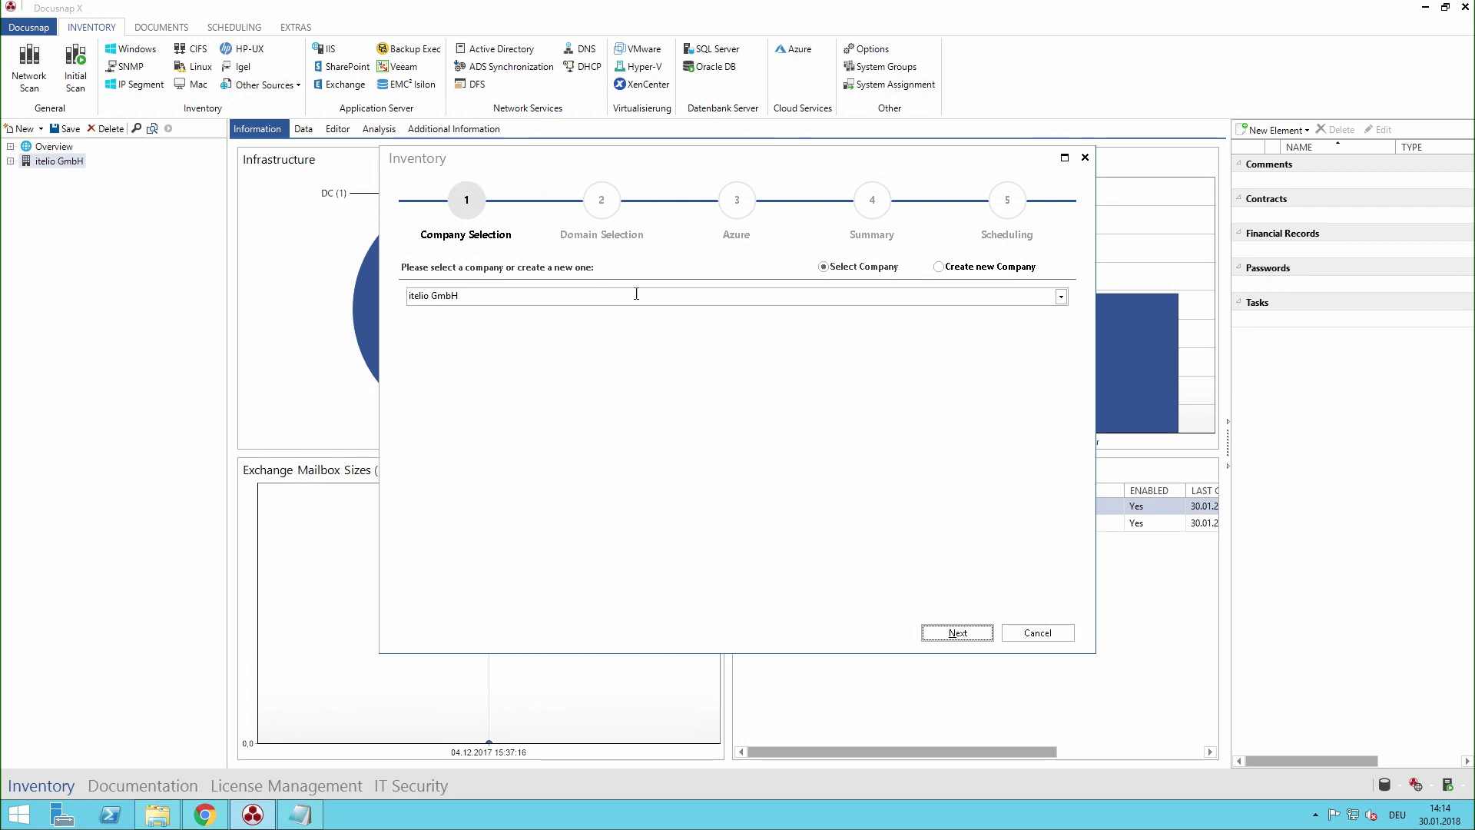
{"action": "left_click", "coordinate": [959, 632]}
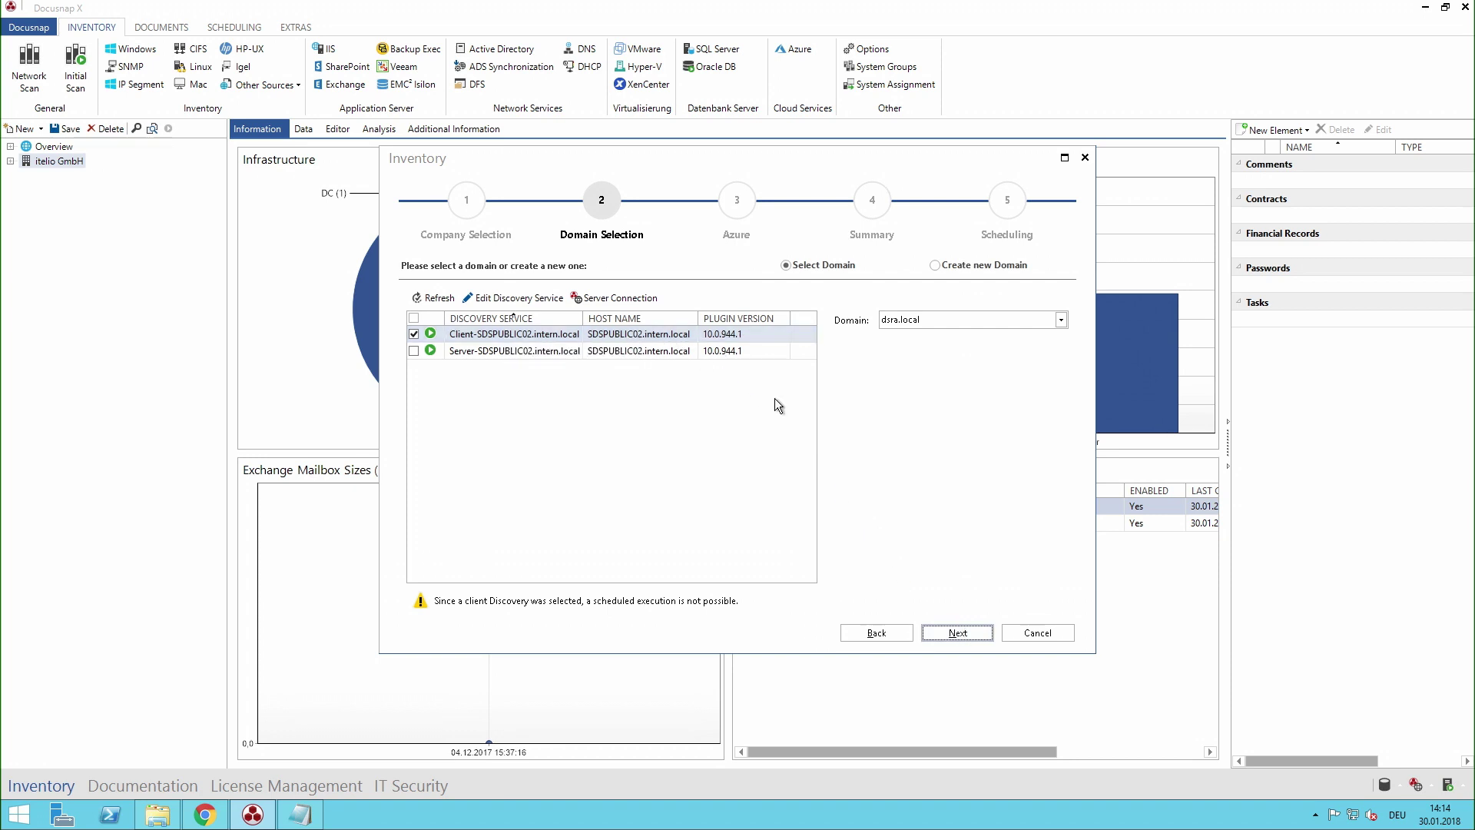
{"action": "left_click", "coordinate": [957, 633]}
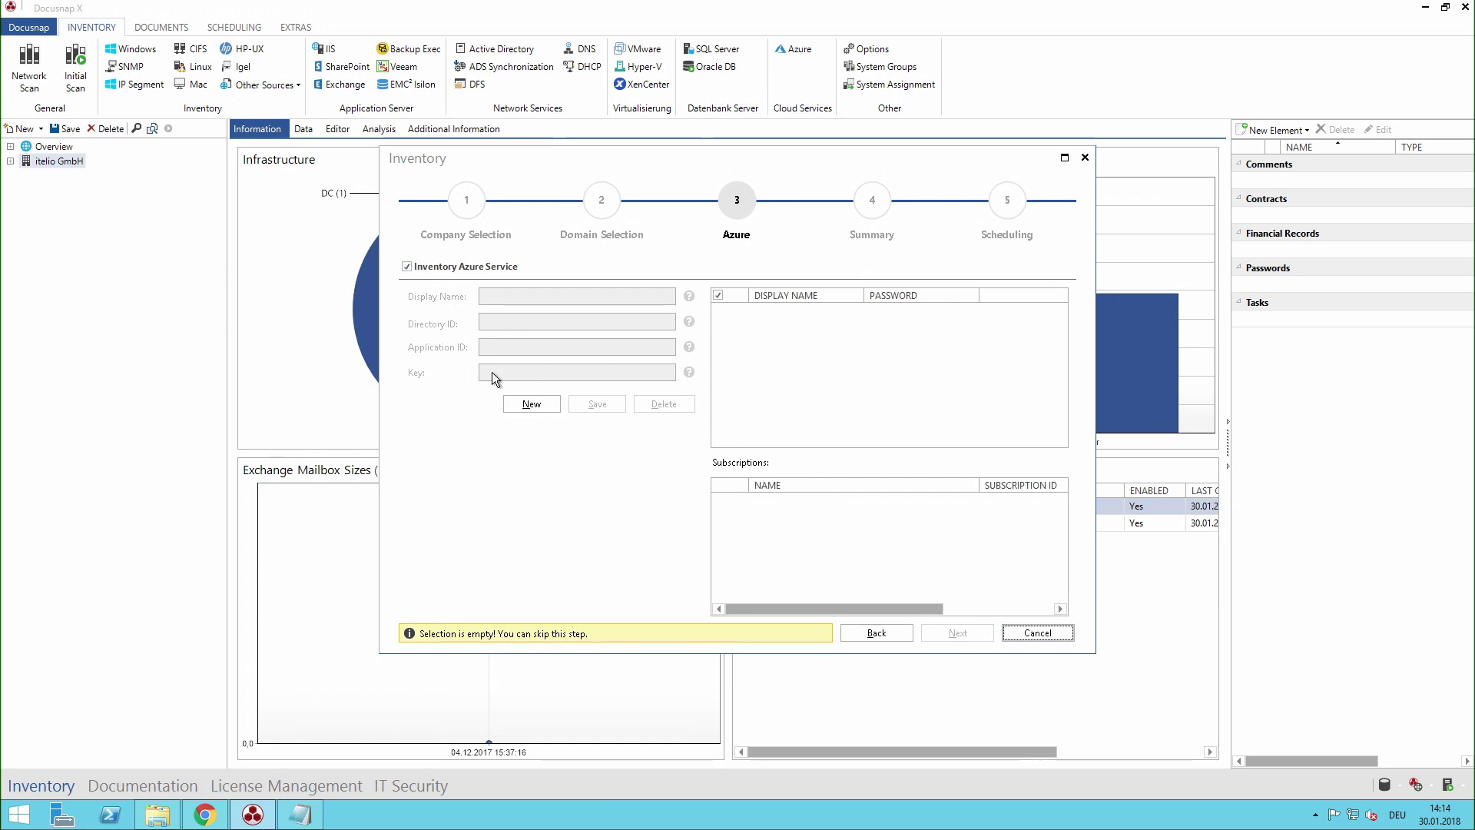
Step: Create a new Azure service entry named DS-Azure and fill in its Directory ID from the Notepad document
{"action": "left_click", "coordinate": [532, 404]}
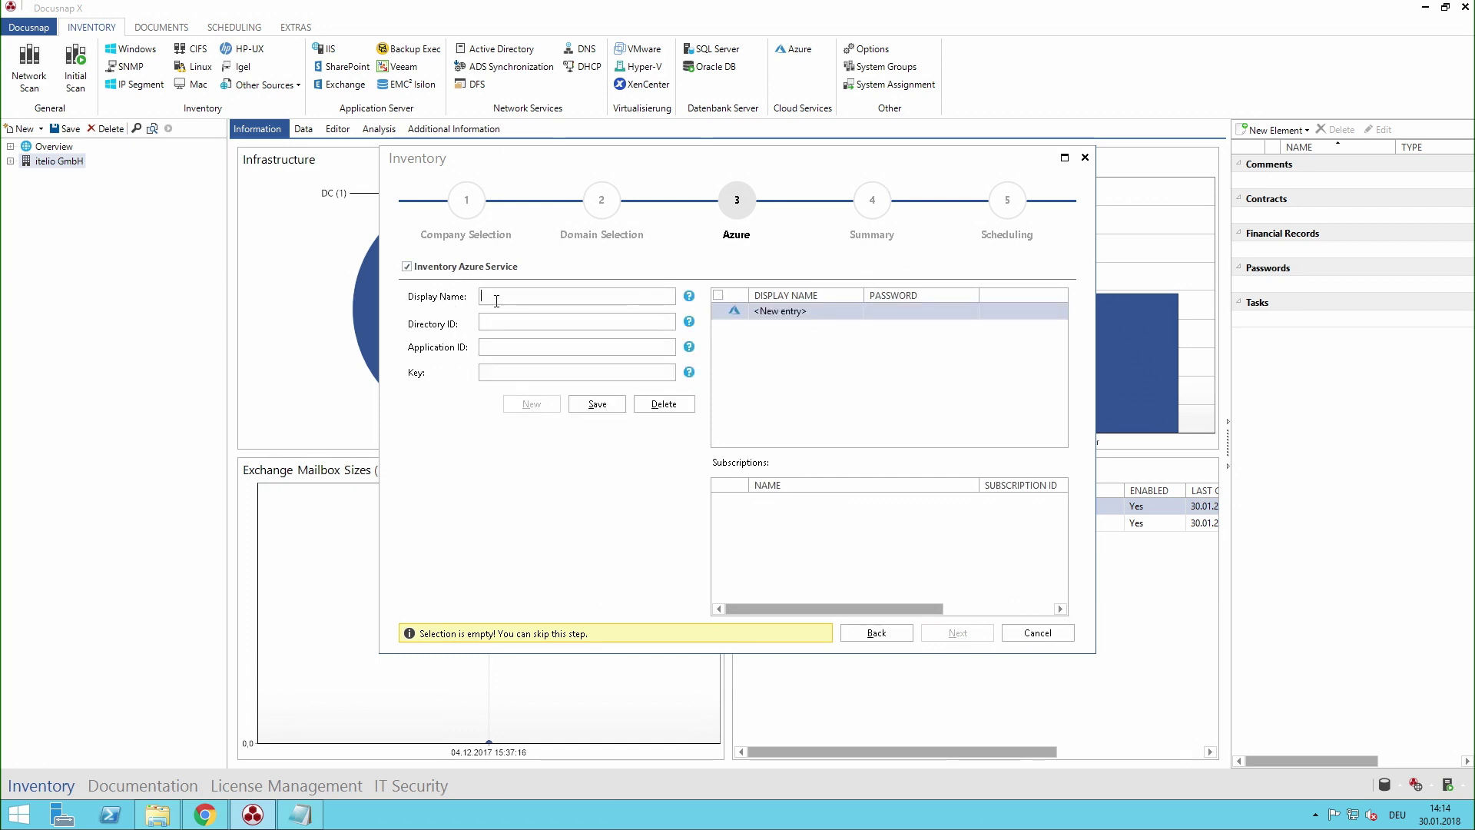
{"action": "type", "text": "DS-Azure"}
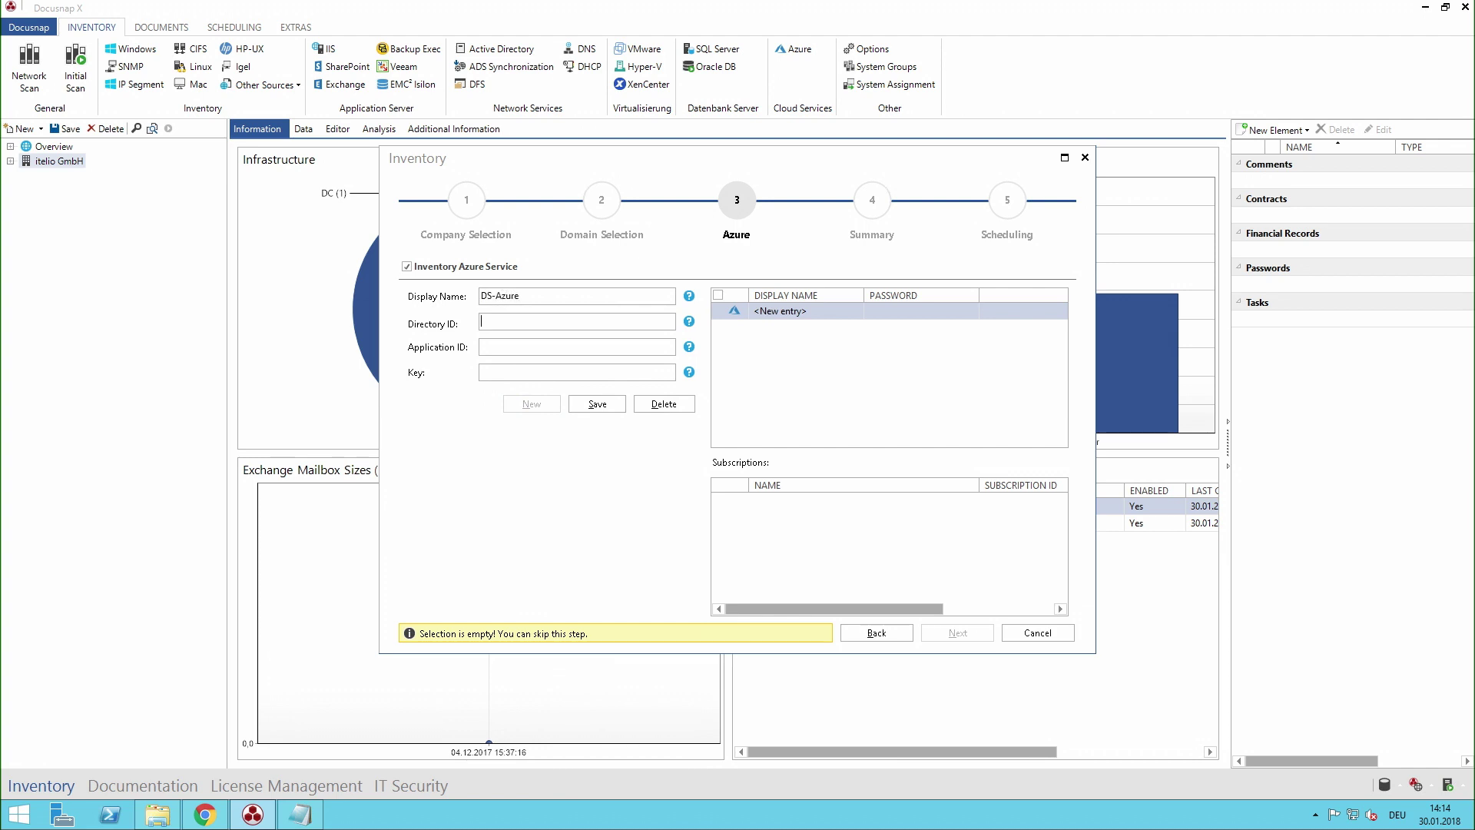
{"action": "left_click", "coordinate": [298, 811]}
{"action": "left_click_drag", "start_coordinate": [366, 267], "coordinate": [86, 277]}
{"action": "key", "text": "ctrl+c"}
{"action": "key", "text": "alt+Tab"}
{"action": "key", "text": "ctrl+v"}
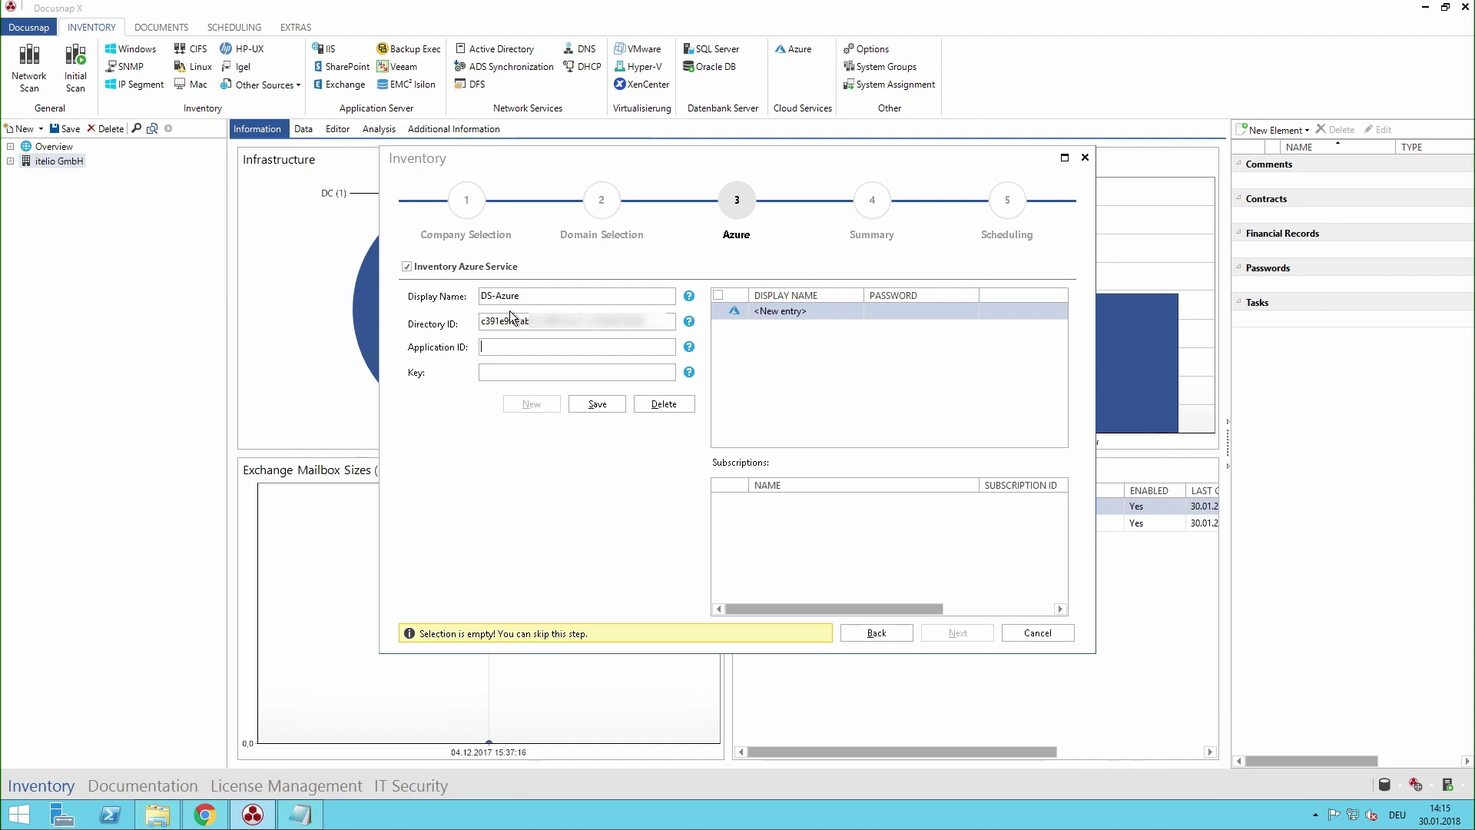
Step: Copy the Application ID from the Notepad document into the DS-Azure entry
{"action": "key", "text": "alt+Tab"}
{"action": "left_click_drag", "start_coordinate": [374, 213], "coordinate": [55, 209]}
{"action": "key", "text": "ctrl+c"}
{"action": "key", "text": "alt+Tab"}
{"action": "key", "text": "ctrl+v"}
{"action": "key", "text": "Tab"}
Step: Copy the application key from the Notepad document into the Key field and save the DS-Azure entry
{"action": "key", "text": "alt+Tab"}
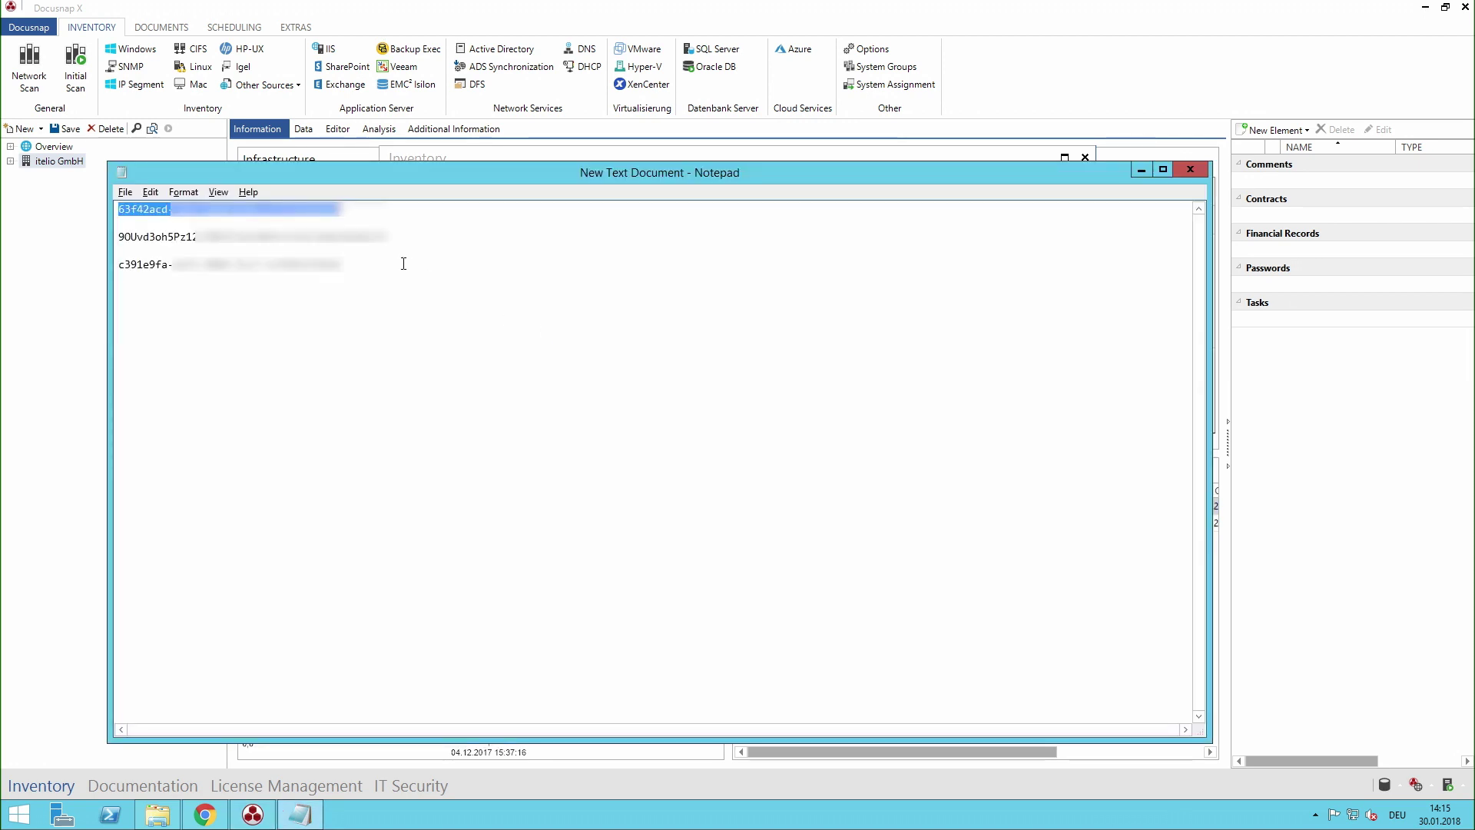
{"action": "left_click_drag", "start_coordinate": [400, 238], "coordinate": [85, 242]}
{"action": "key", "text": "ctrl+c"}
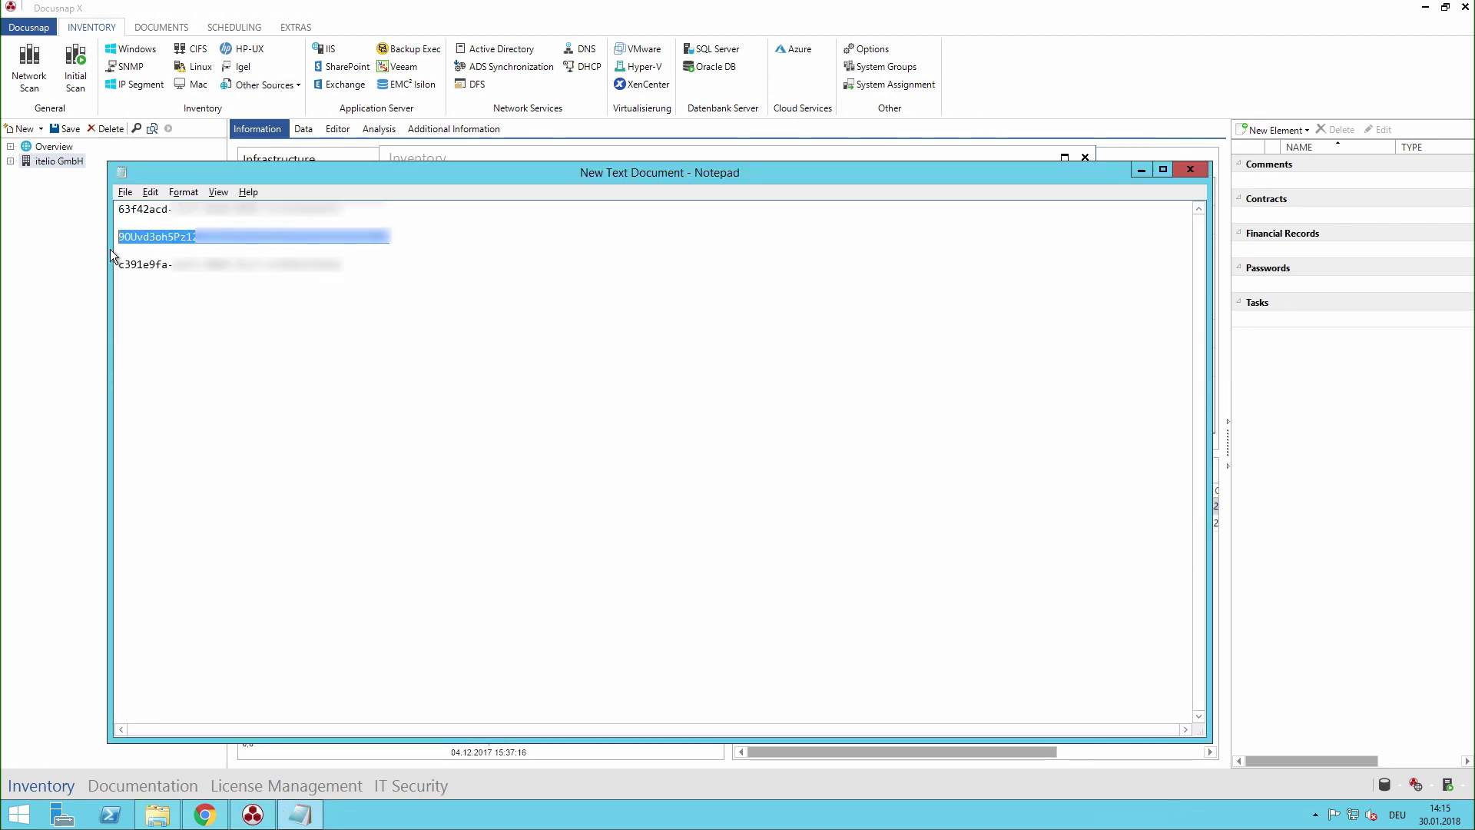
{"action": "key", "text": "alt+Tab"}
{"action": "key", "text": "ctrl+v"}
{"action": "left_click", "coordinate": [606, 405]}
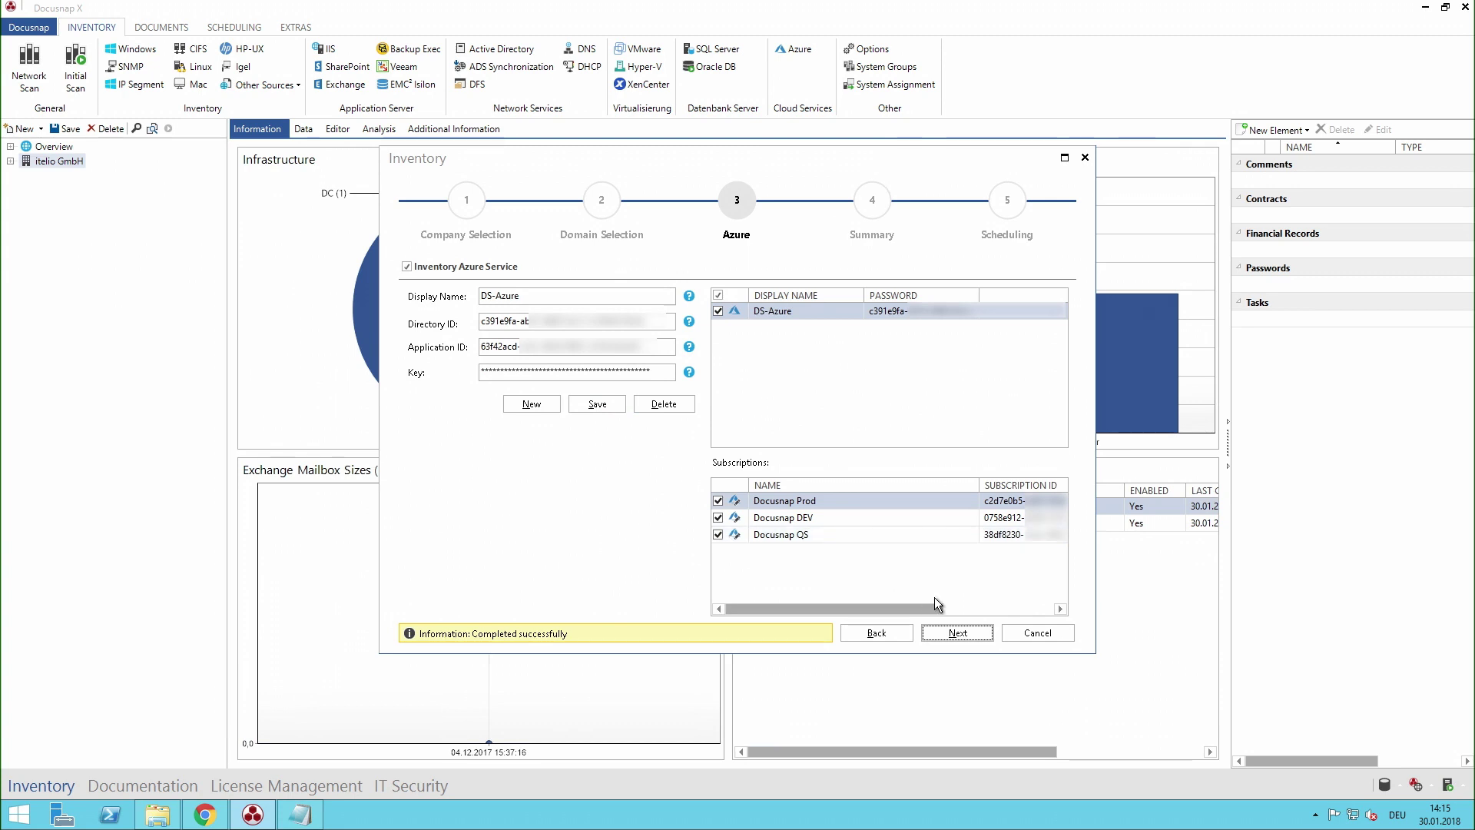
Step: Accept the inventory summary, run the DS-Azure inventory without scheduling it, and close the finished wizard
{"action": "left_click", "coordinate": [960, 637]}
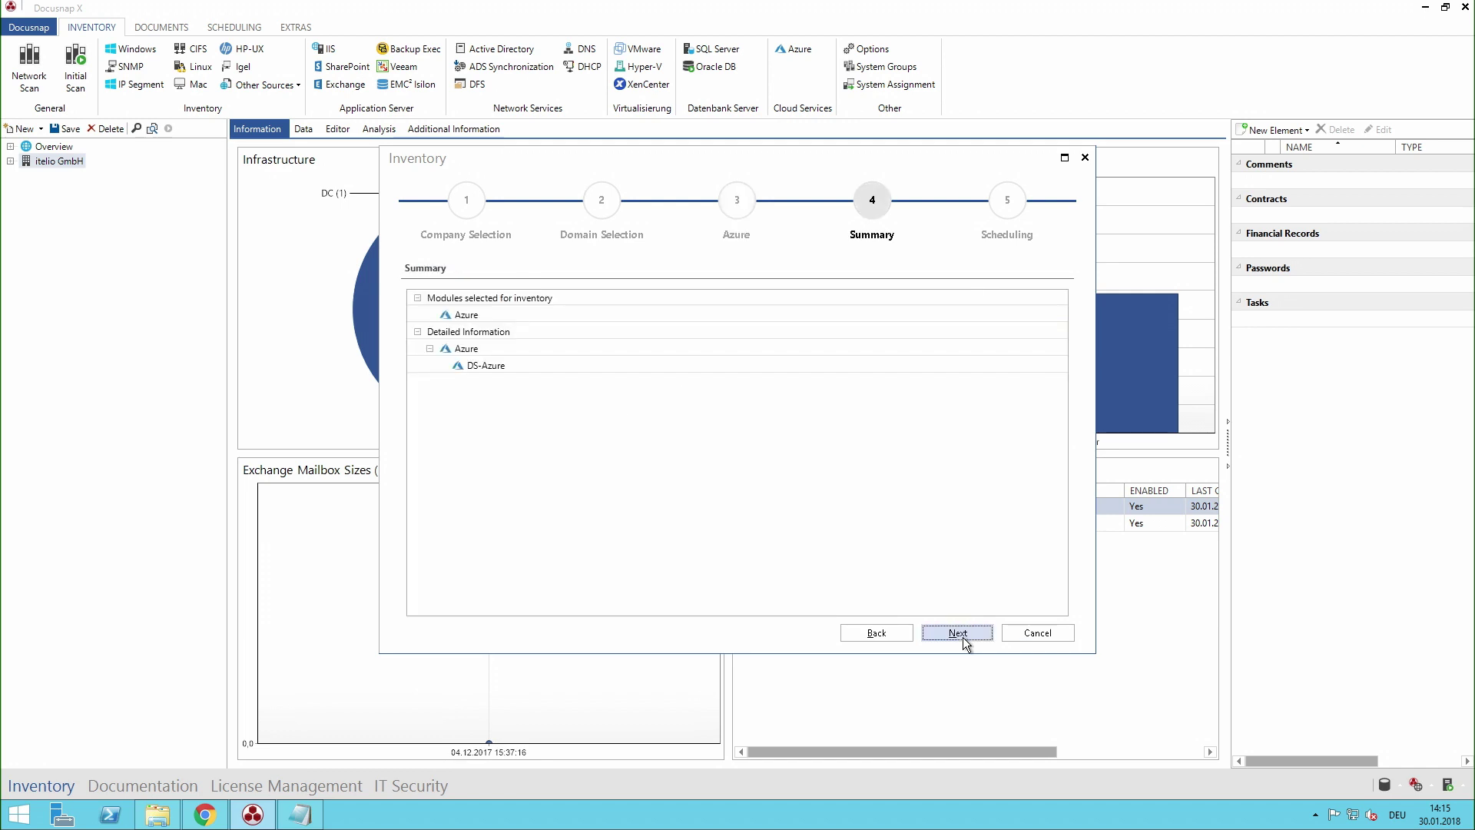
{"action": "left_click", "coordinate": [962, 638]}
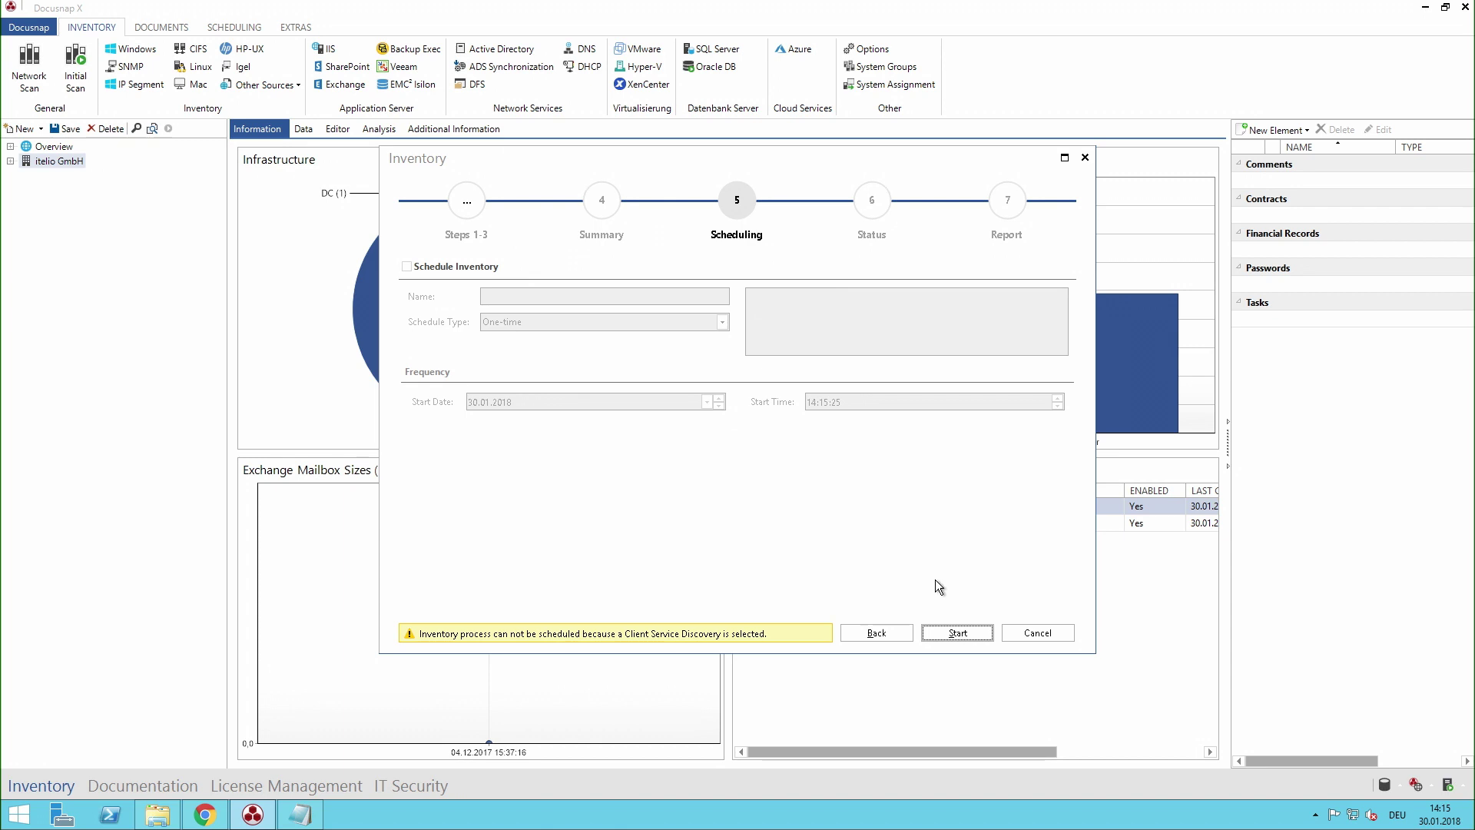
{"action": "left_click", "coordinate": [956, 632]}
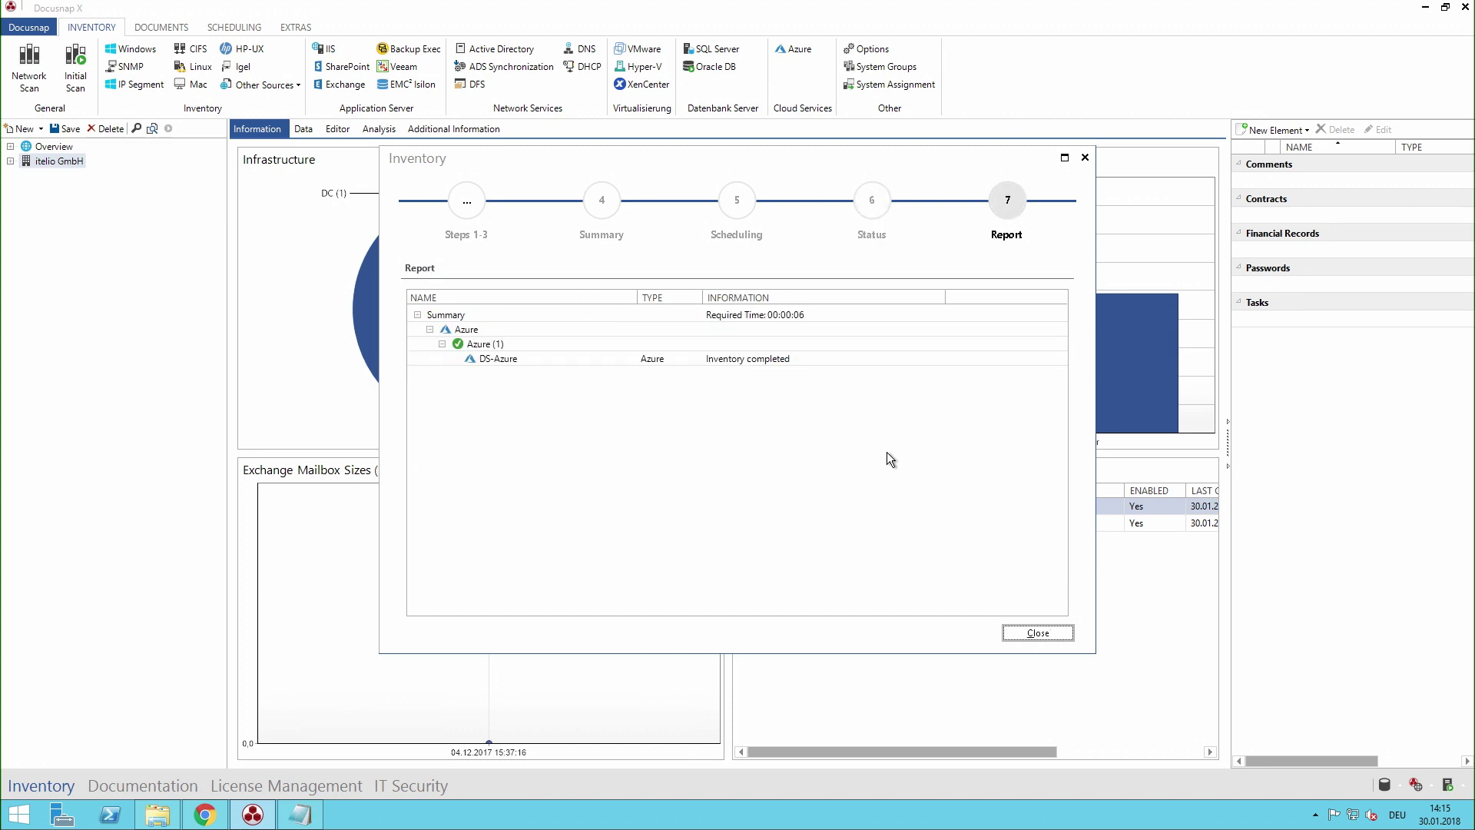
{"action": "left_click", "coordinate": [1019, 633]}
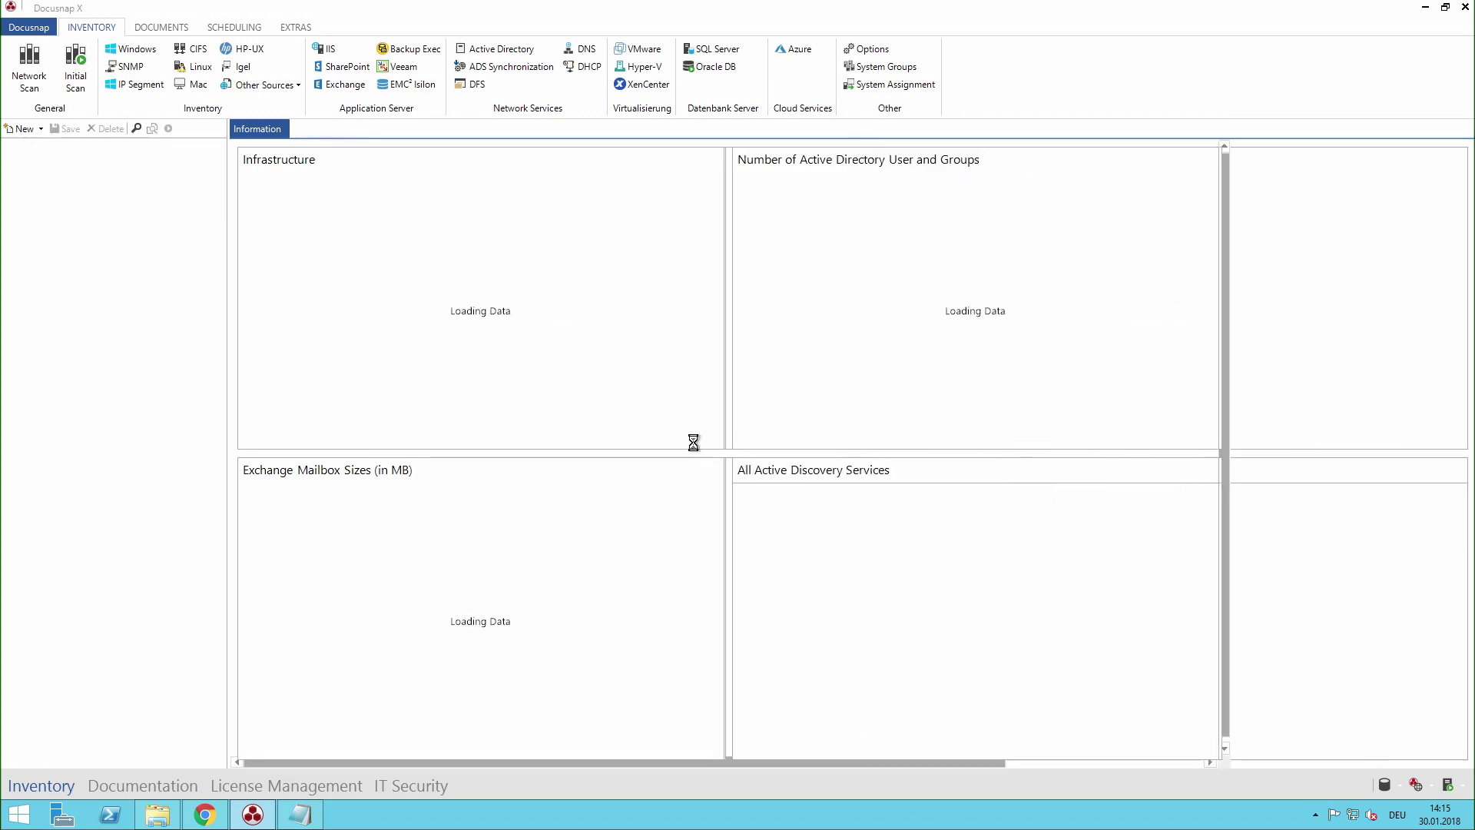
Step: Examine the DS-Azure scan under the dsra.local infrastructure, including its subscriptions and the resource categories of Docusnap QS
{"action": "left_click", "coordinate": [10, 161]}
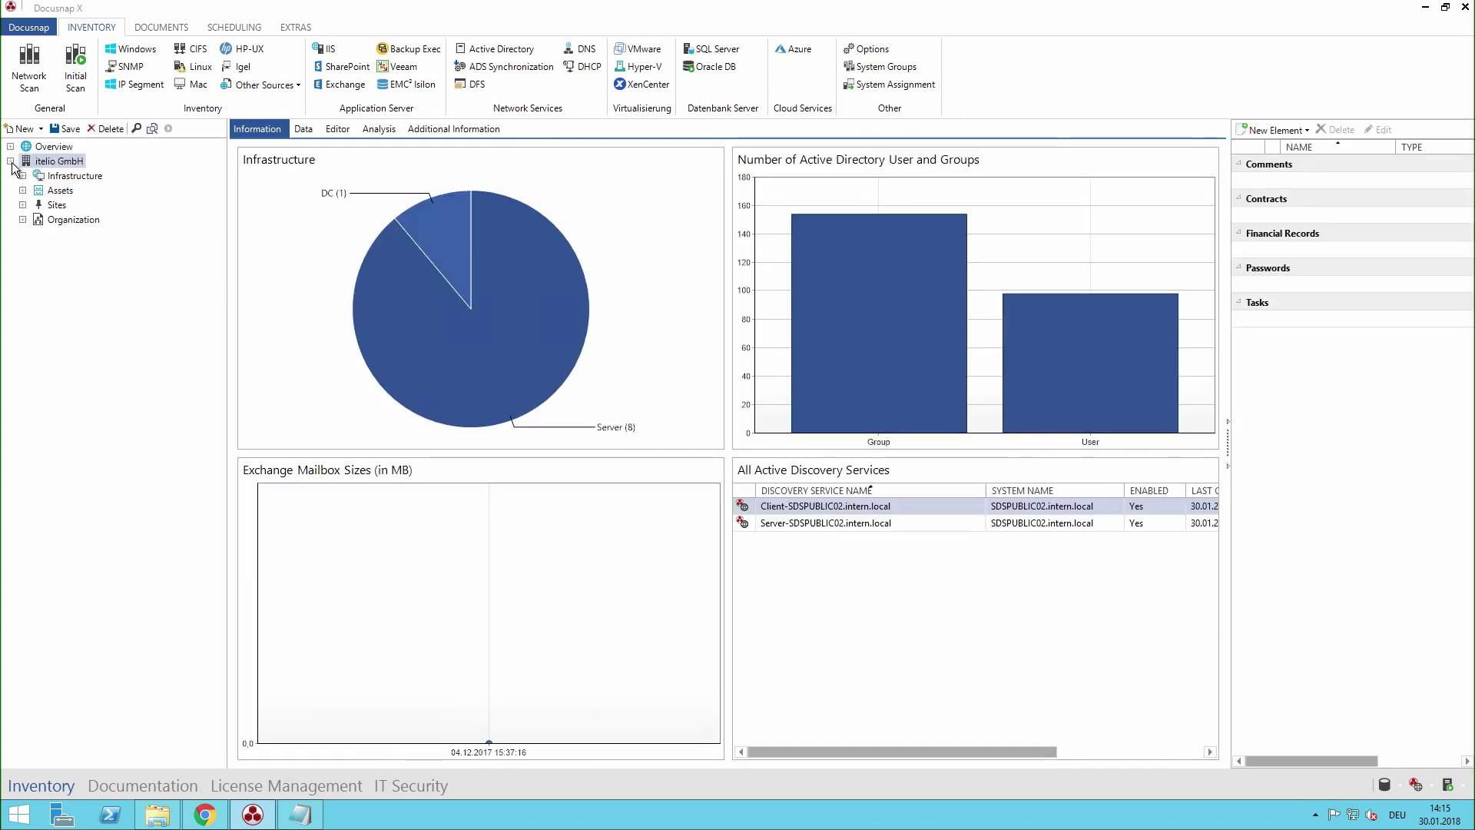
{"action": "left_click", "coordinate": [23, 176]}
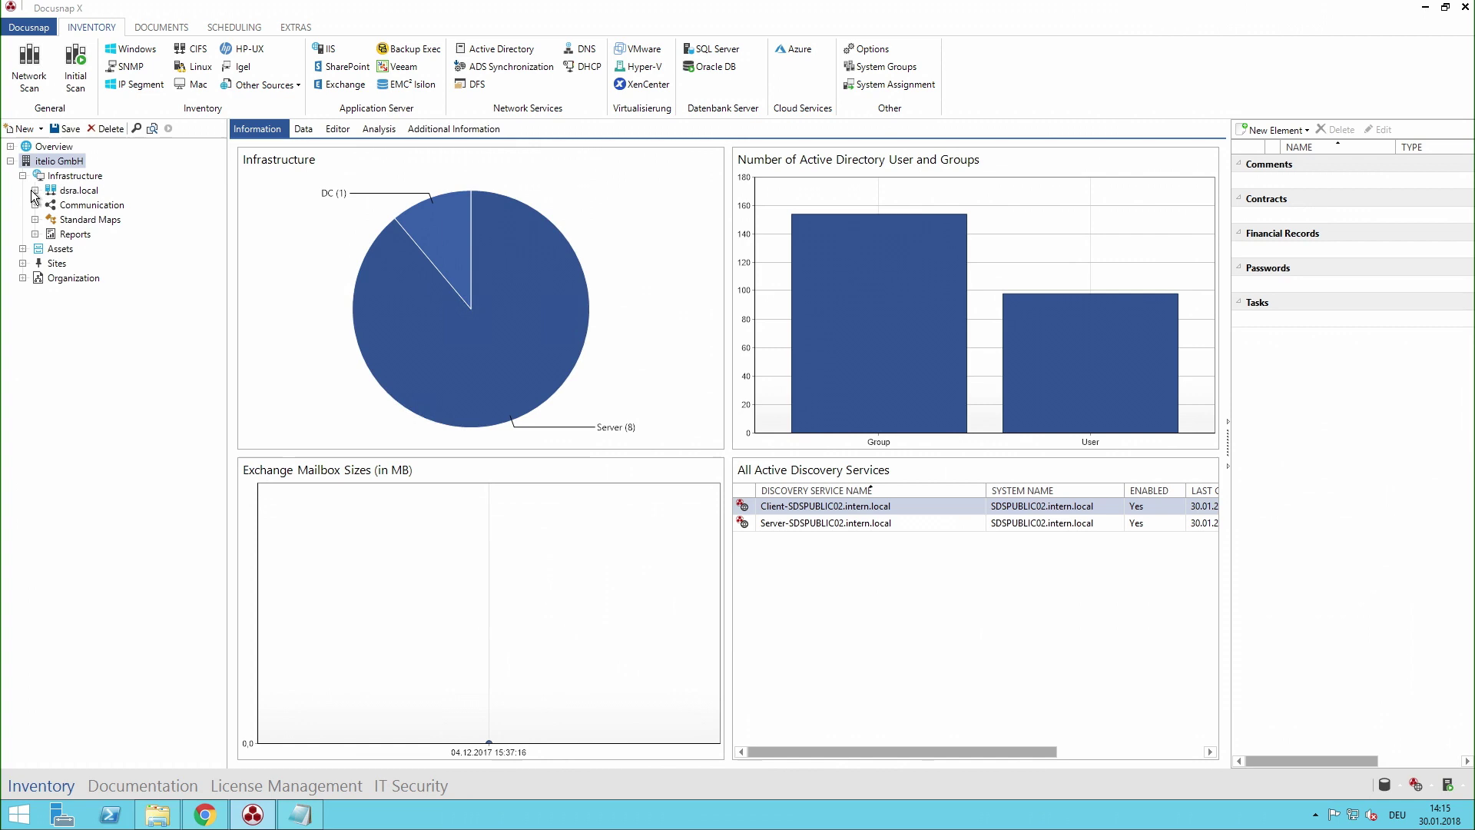
{"action": "left_click", "coordinate": [35, 190]}
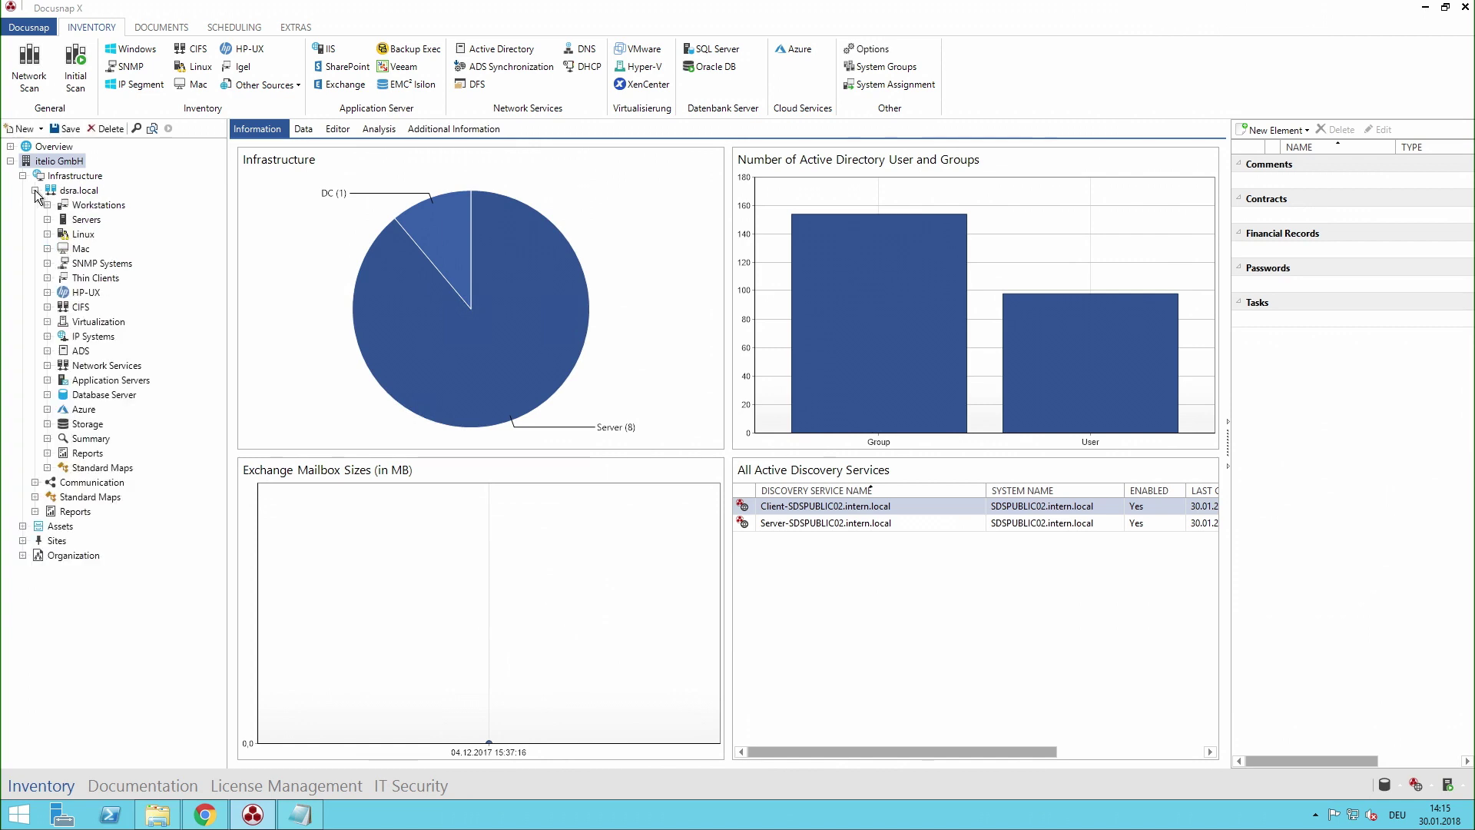
{"action": "left_click", "coordinate": [48, 409]}
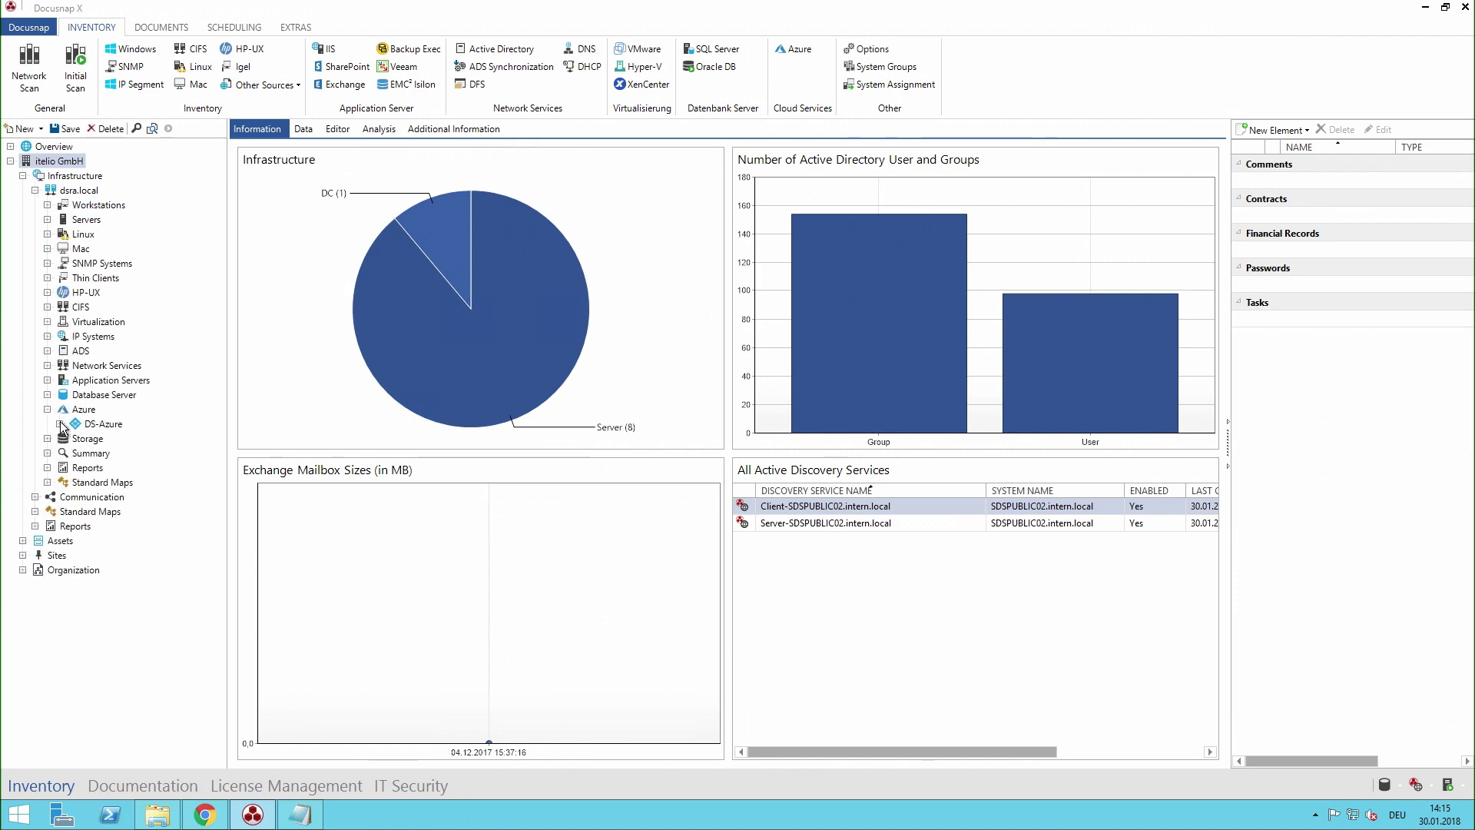
{"action": "left_click", "coordinate": [60, 423]}
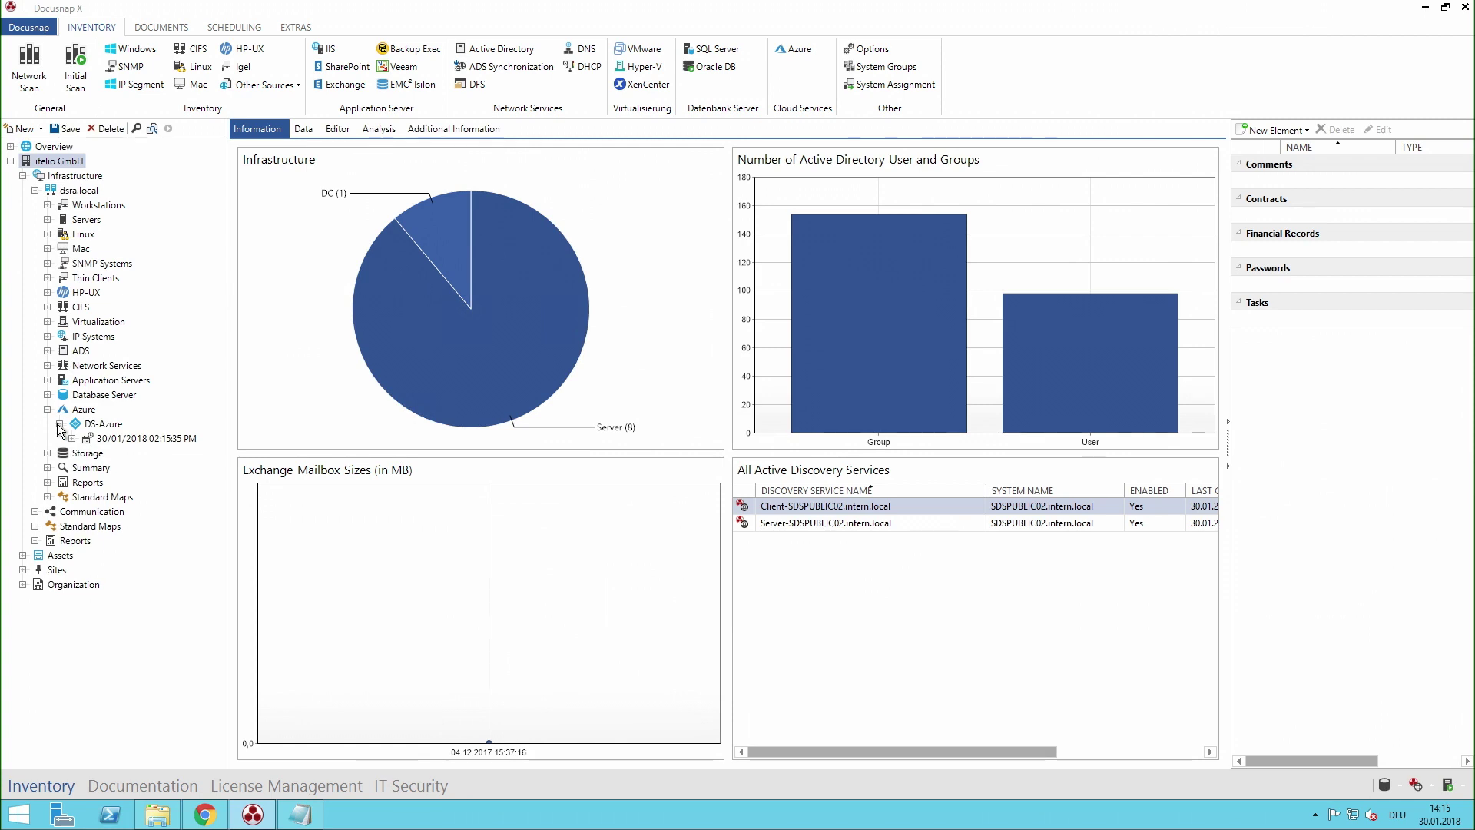
{"action": "left_click", "coordinate": [72, 438]}
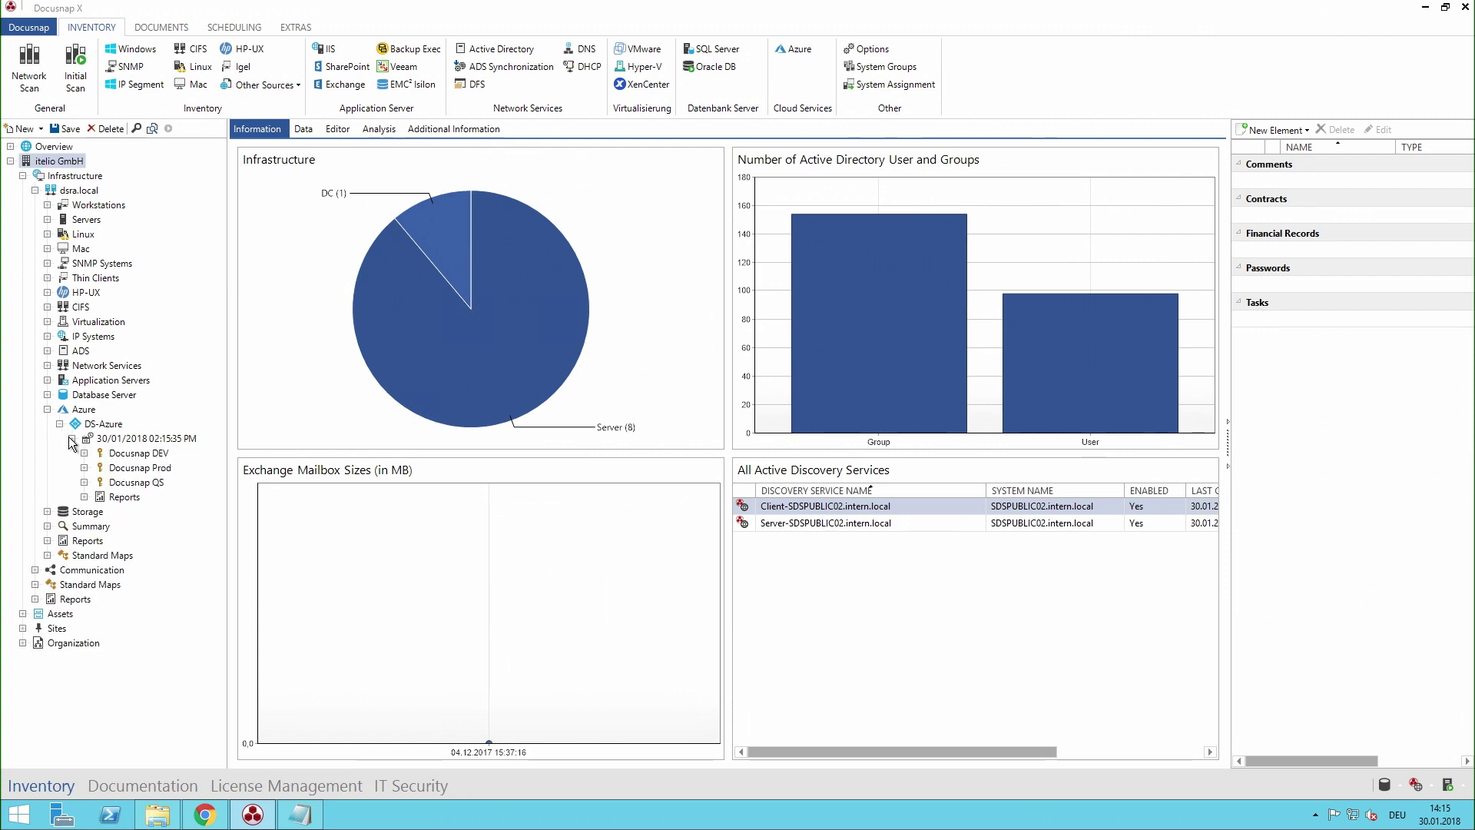
{"action": "left_click", "coordinate": [84, 482]}
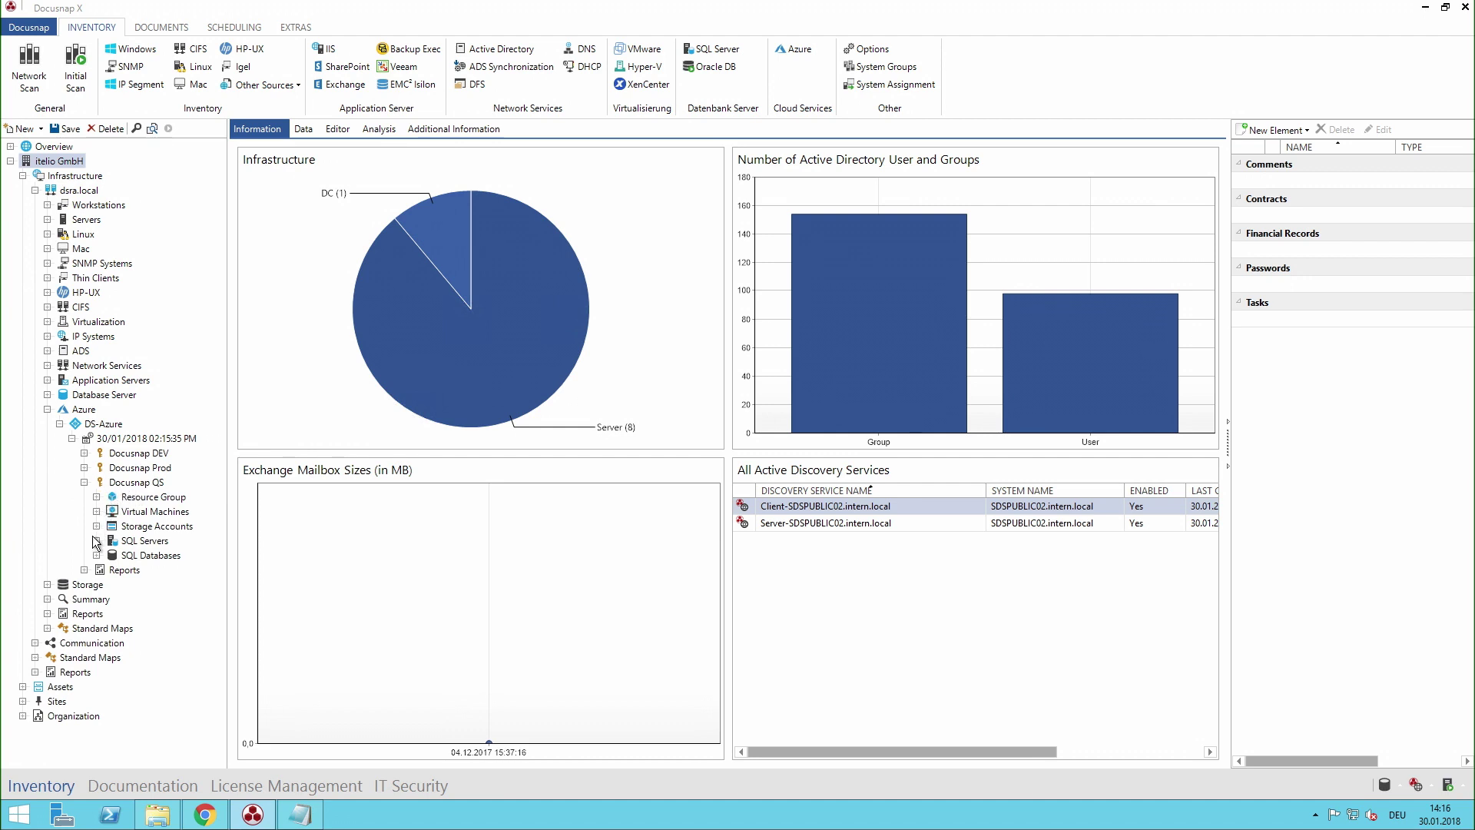
Step: Generate the Azure Overview report for the DS-Azure scan with virtual machines, storage accounts, SQL servers and SQL databases included
{"action": "left_click", "coordinate": [84, 570]}
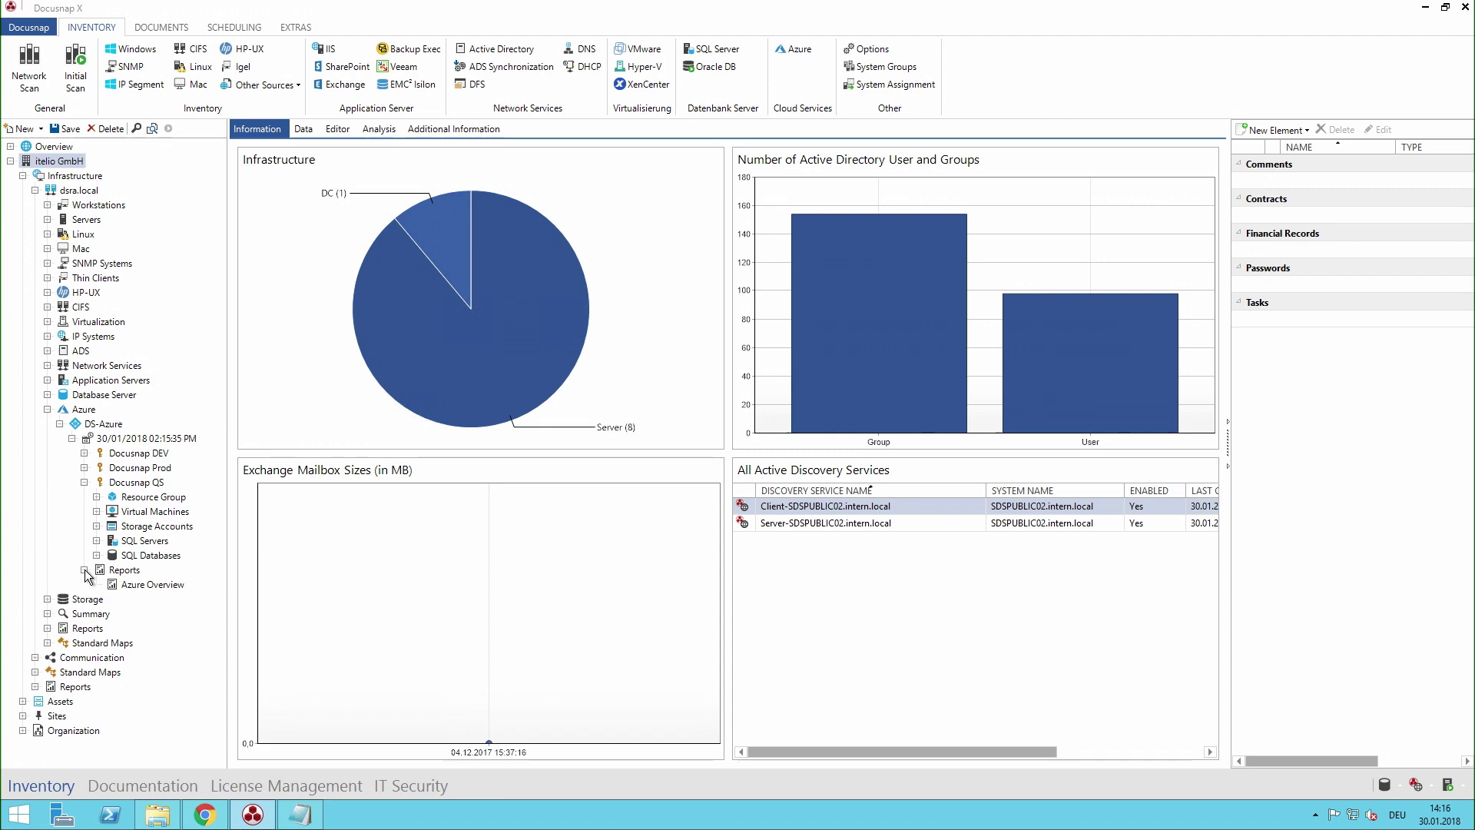
{"action": "left_click", "coordinate": [132, 582]}
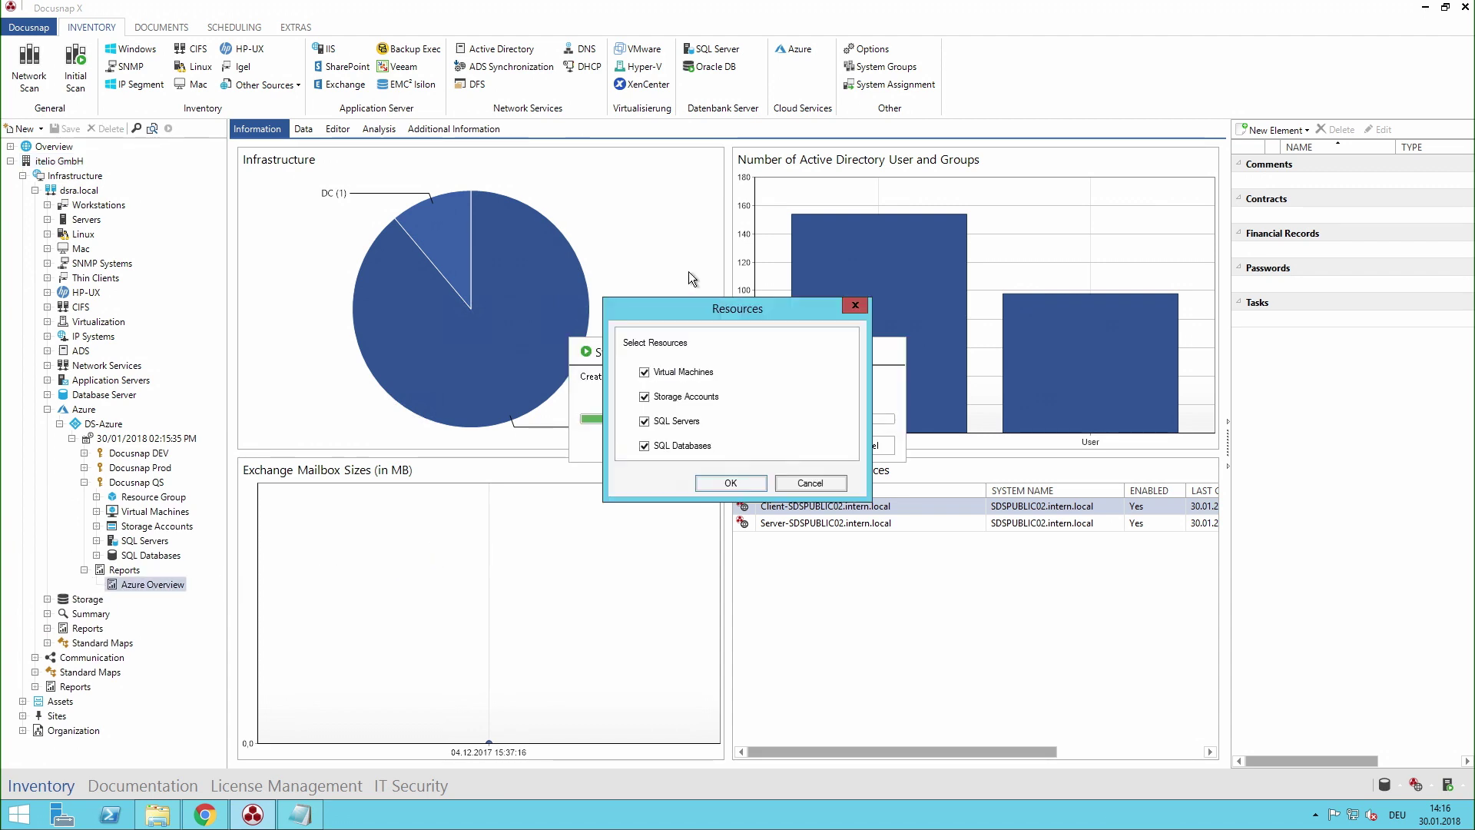
{"action": "left_click", "coordinate": [741, 484]}
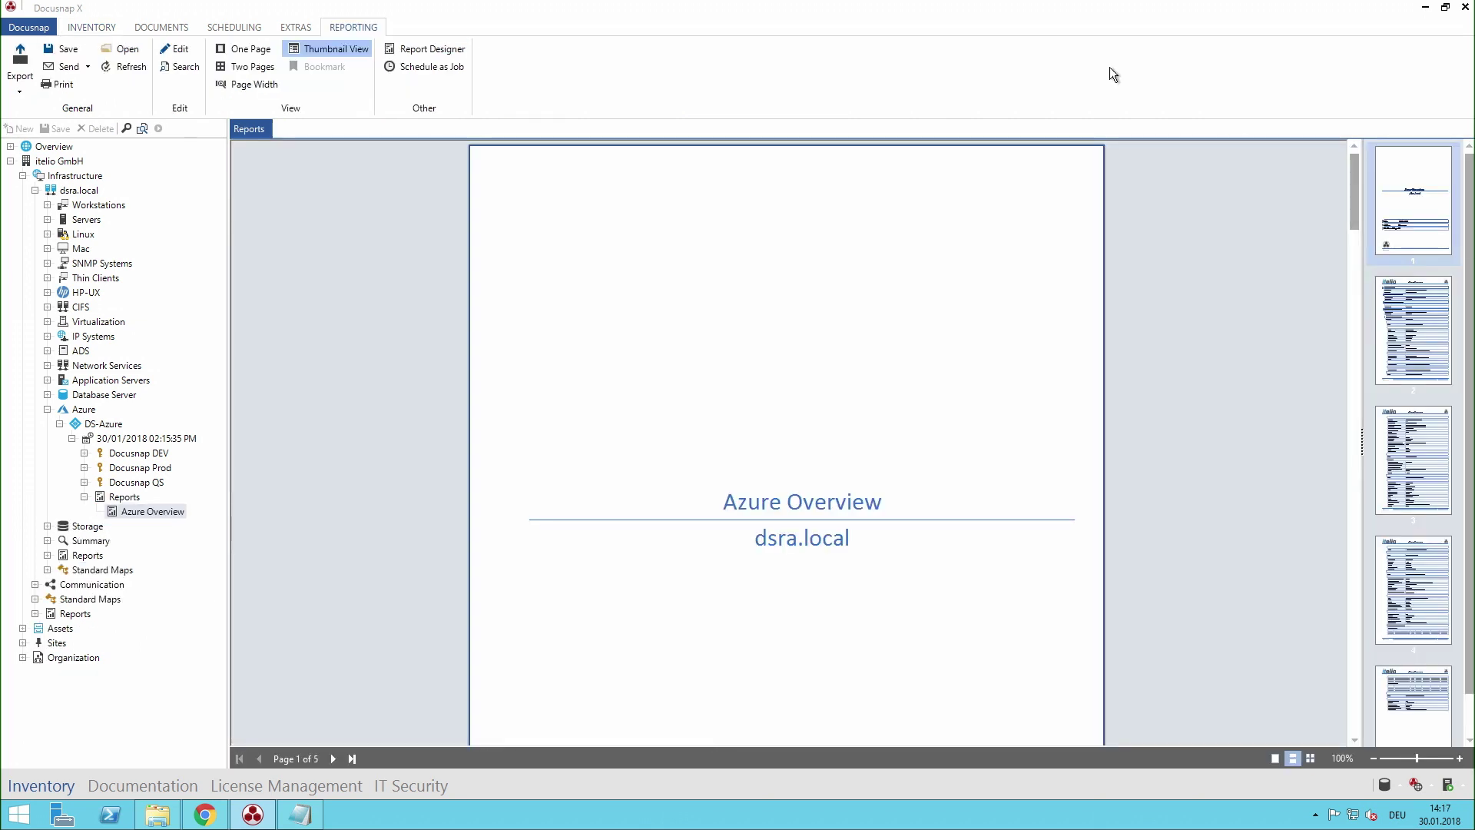
Step: Show the Azure Overview report at page width and review its subscription, storage account and SQL database details
{"action": "left_click", "coordinate": [229, 84]}
{"action": "scroll", "coordinate": [835, 256], "scroll_direction": "down", "scroll_amount": 15}
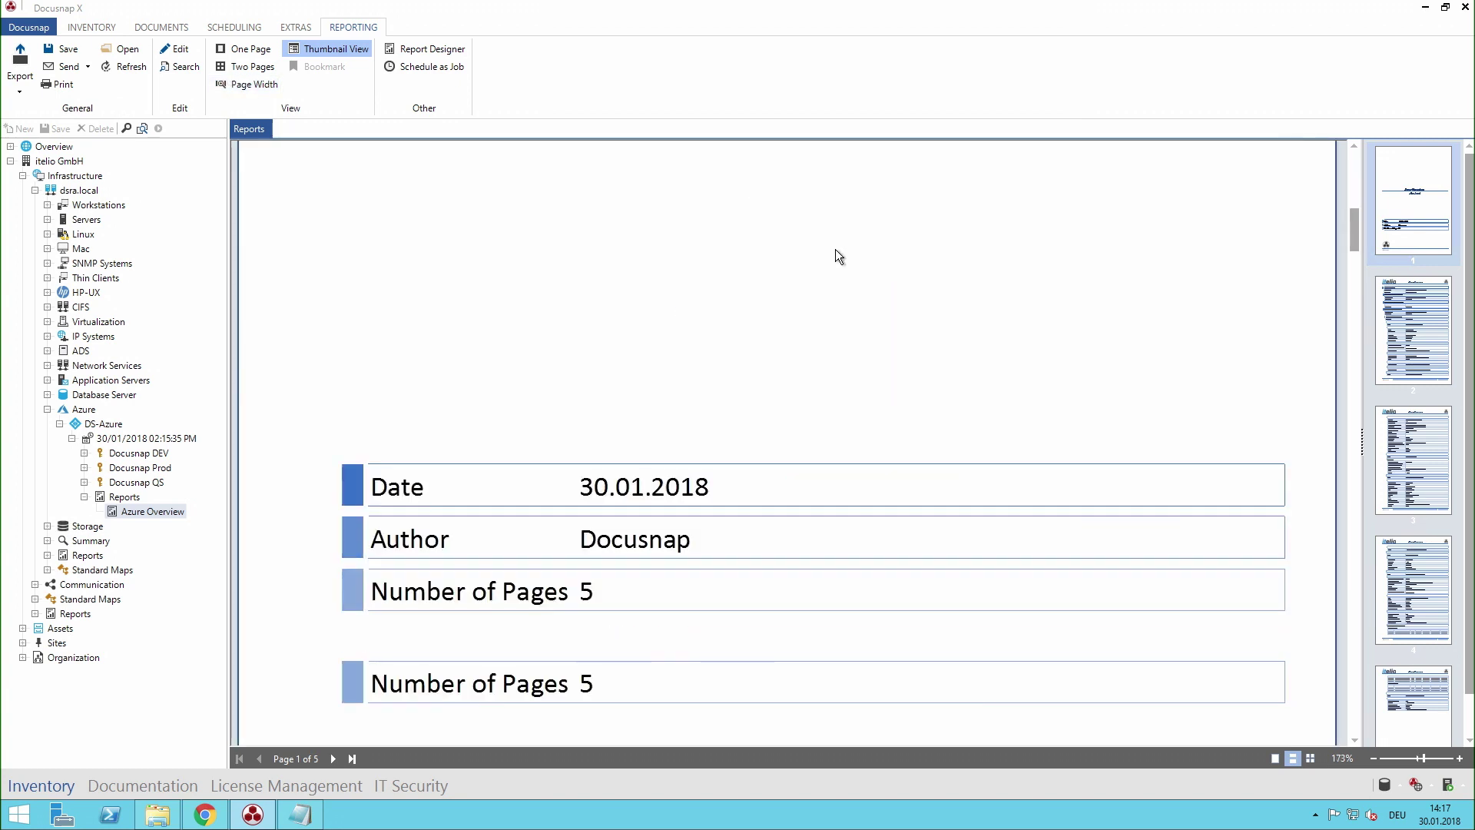
{"action": "scroll", "coordinate": [836, 257], "scroll_direction": "down", "scroll_amount": 15}
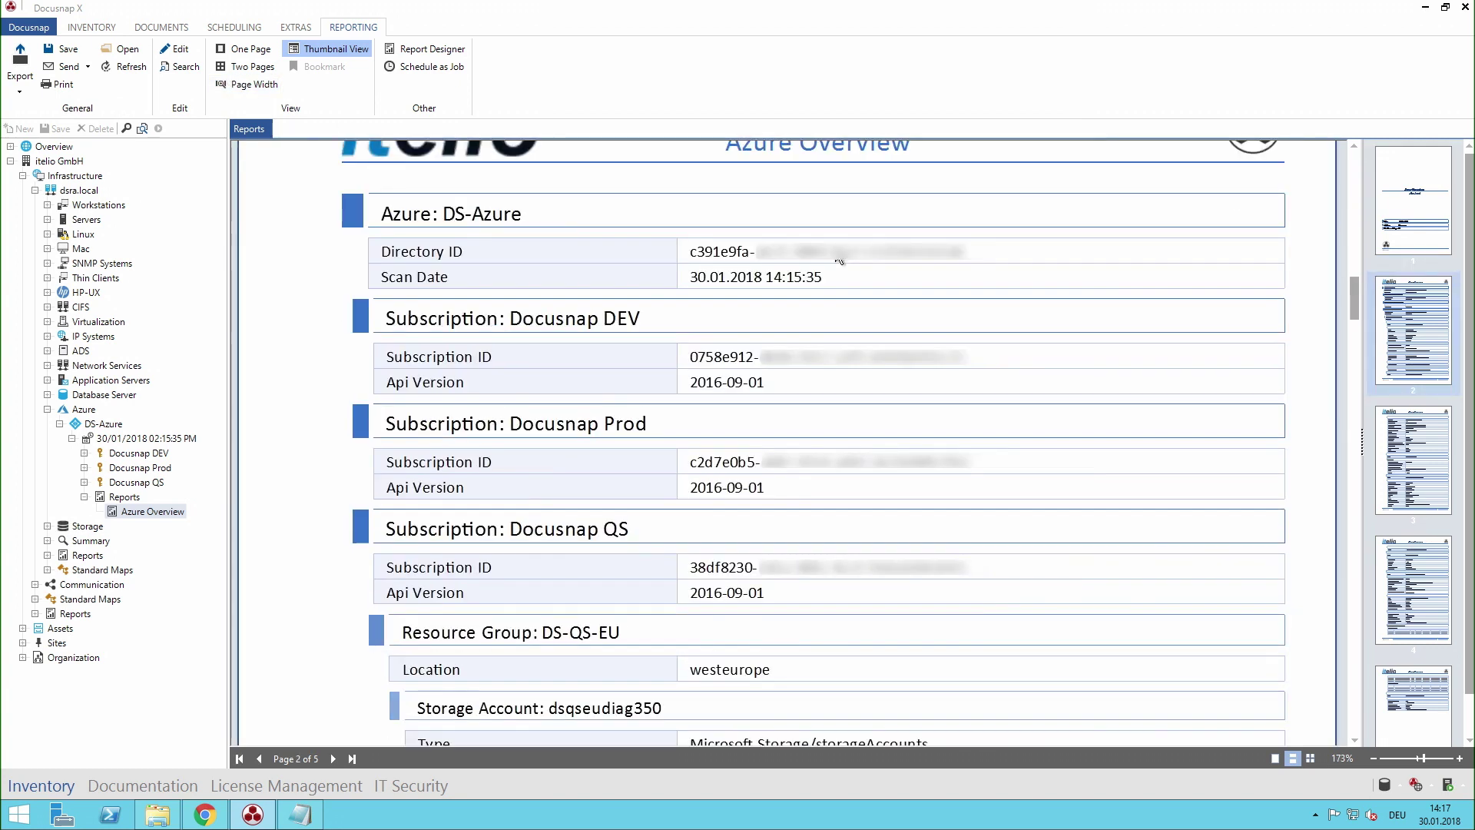
{"action": "scroll", "coordinate": [835, 249], "scroll_direction": "down", "scroll_amount": 4}
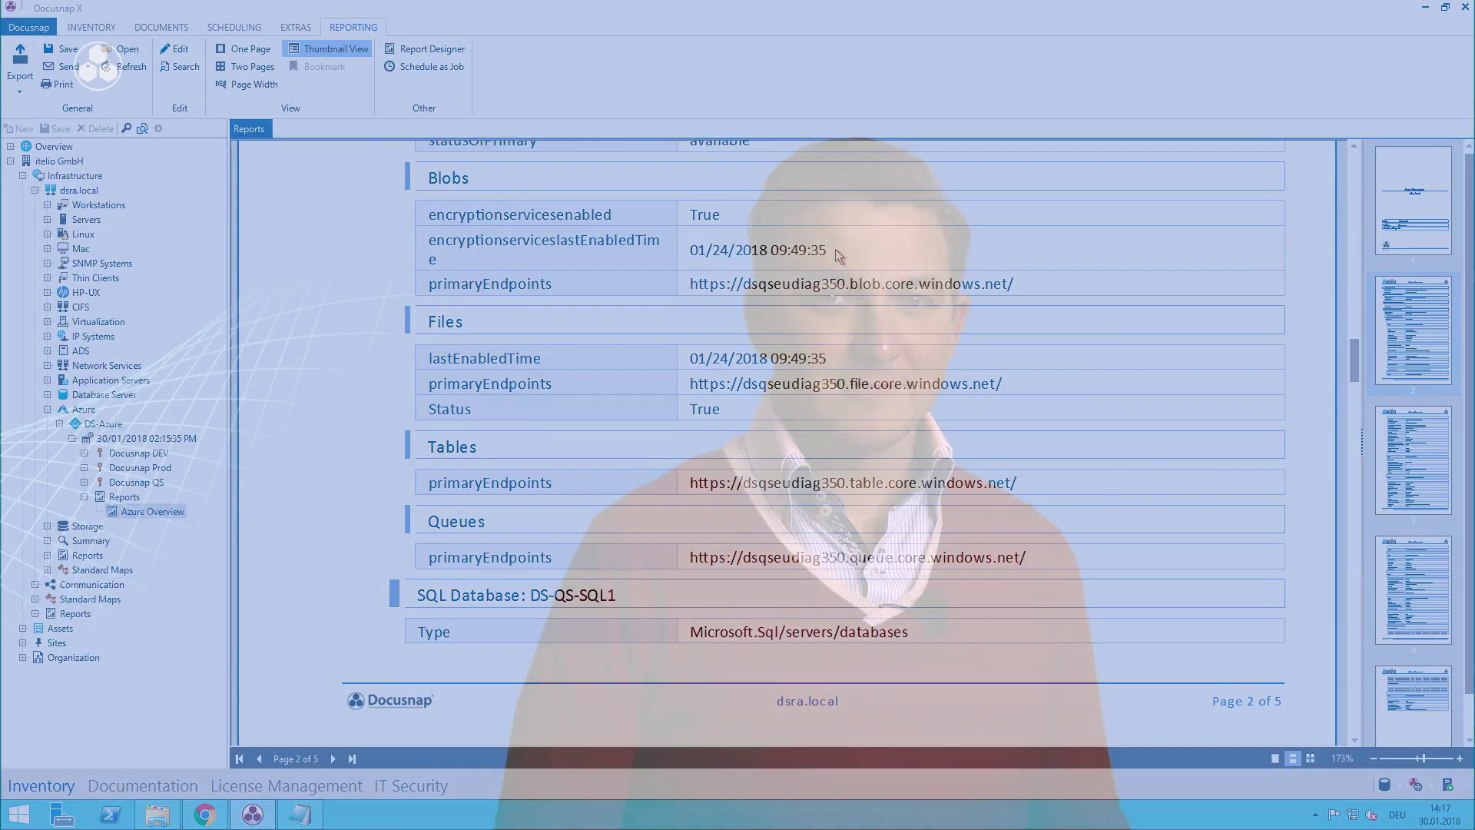